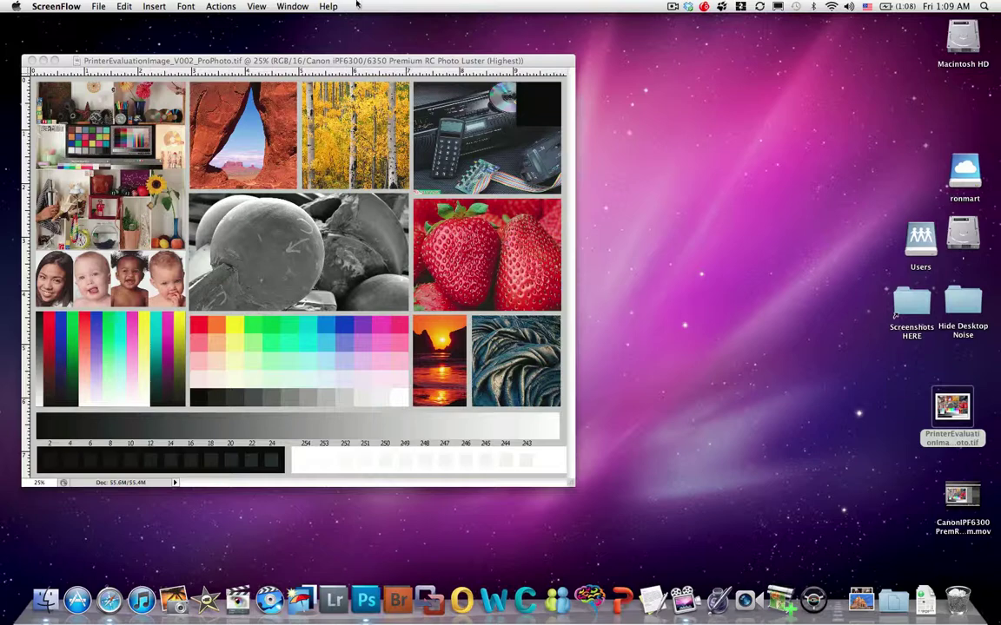
# Bring Photoshop forward, showing PrinterEvaluationImage_V002_ProPhoto.tif
pyautogui.click(339, 64)
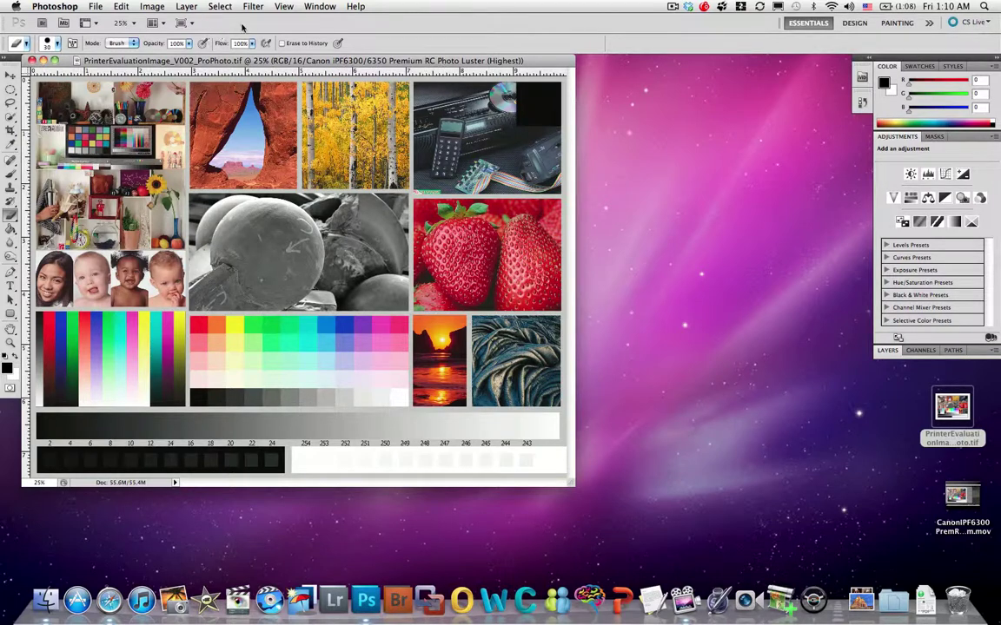
# Set a custom proof: Premium RC Photo Luster (Highest), Perceptual, Simulate Black Ink on, paper colour off
pyautogui.click(284, 7)
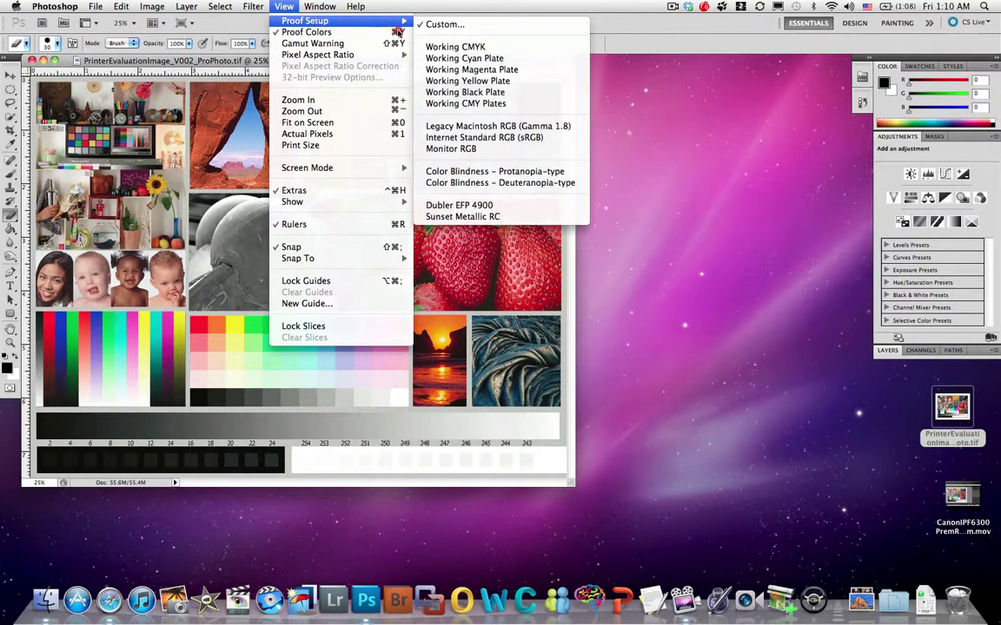
pyautogui.moveTo(407, 20)
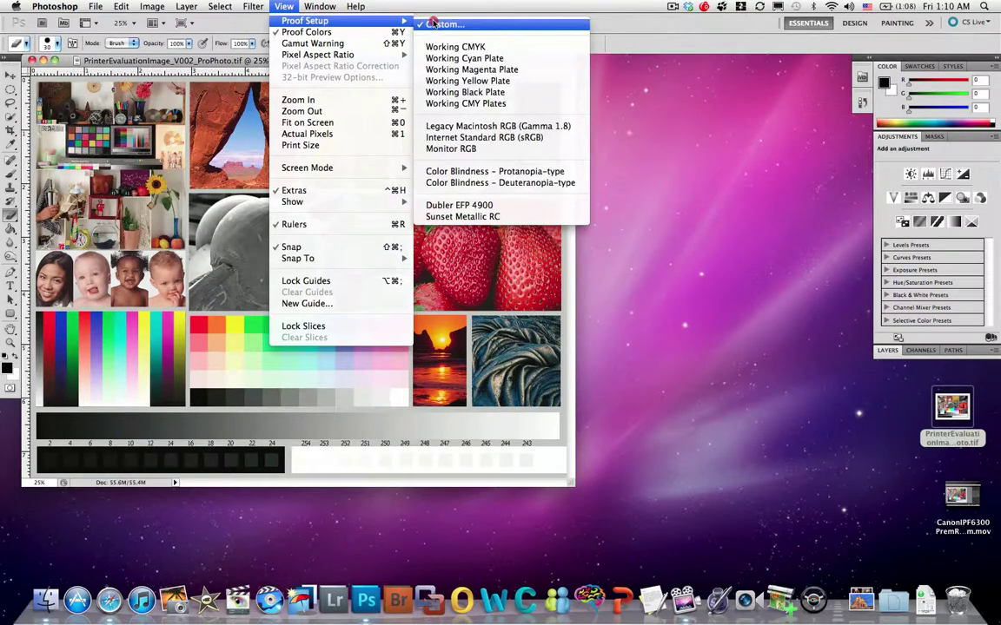
pyautogui.click(433, 24)
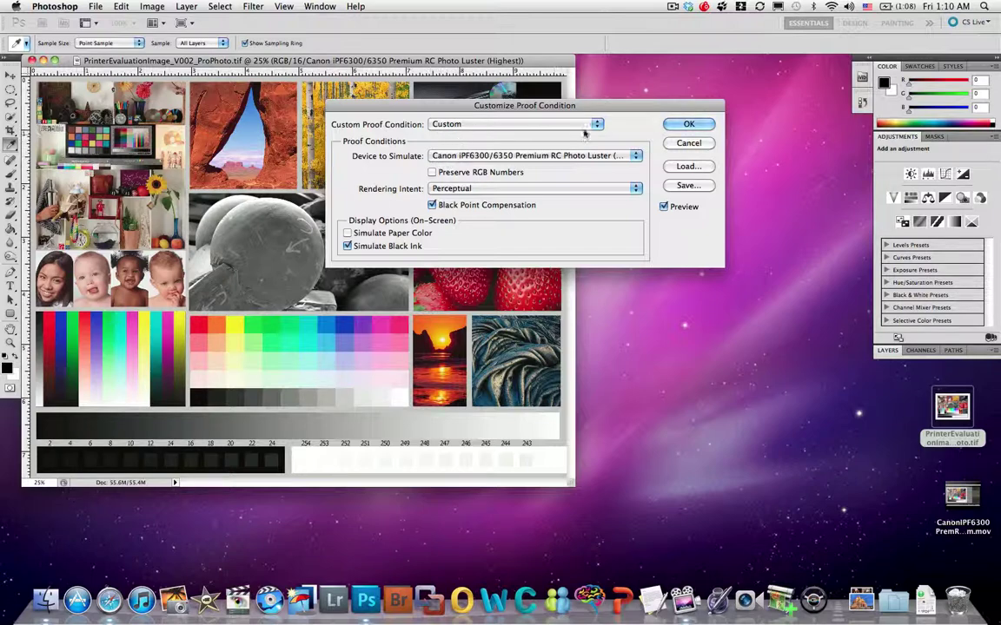
pyautogui.click(628, 160)
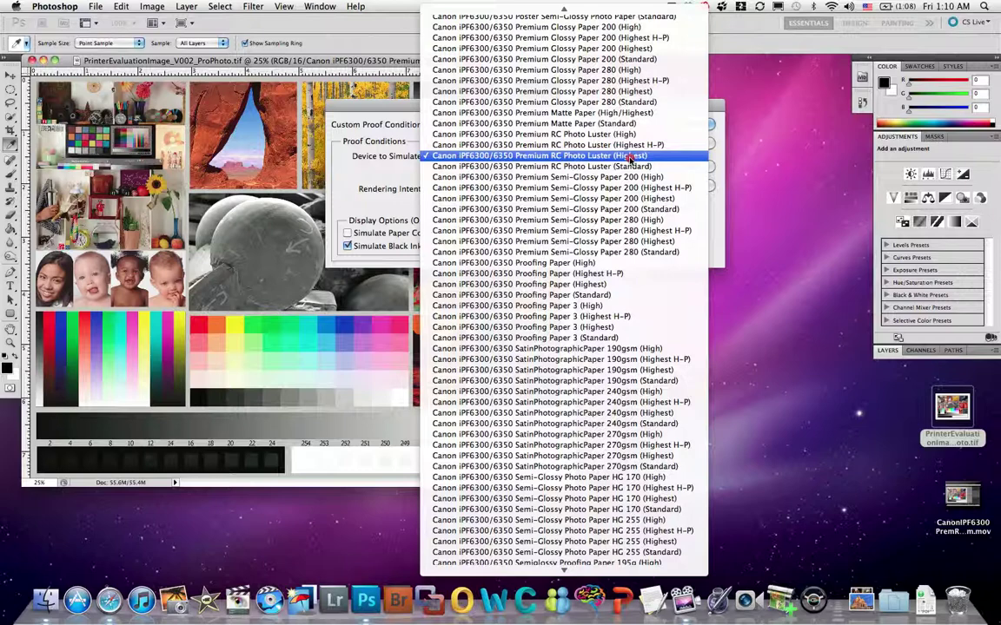
pyautogui.click(630, 158)
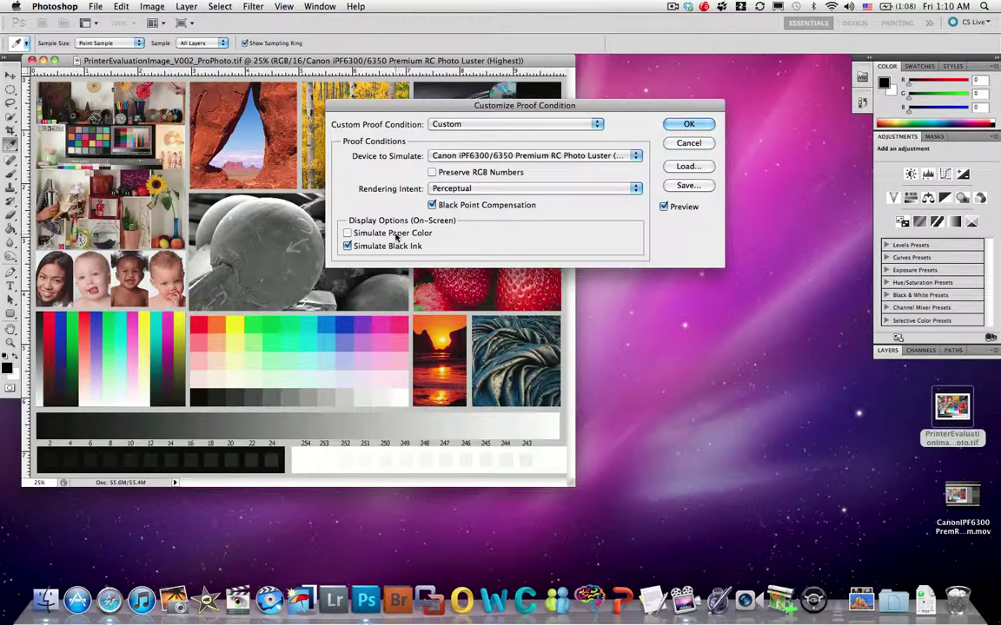
pyautogui.click(348, 233)
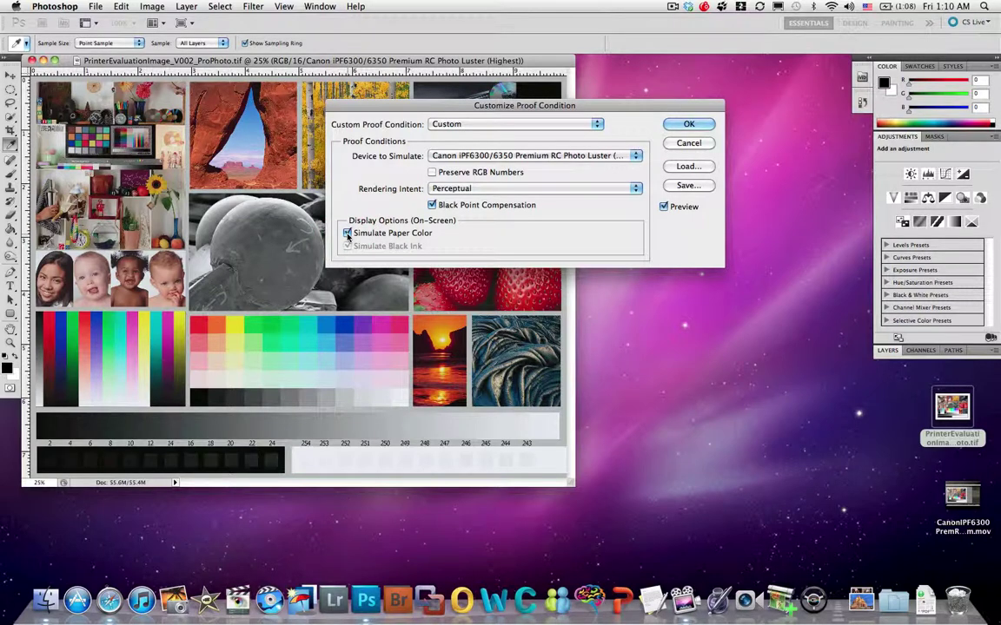
pyautogui.click(347, 234)
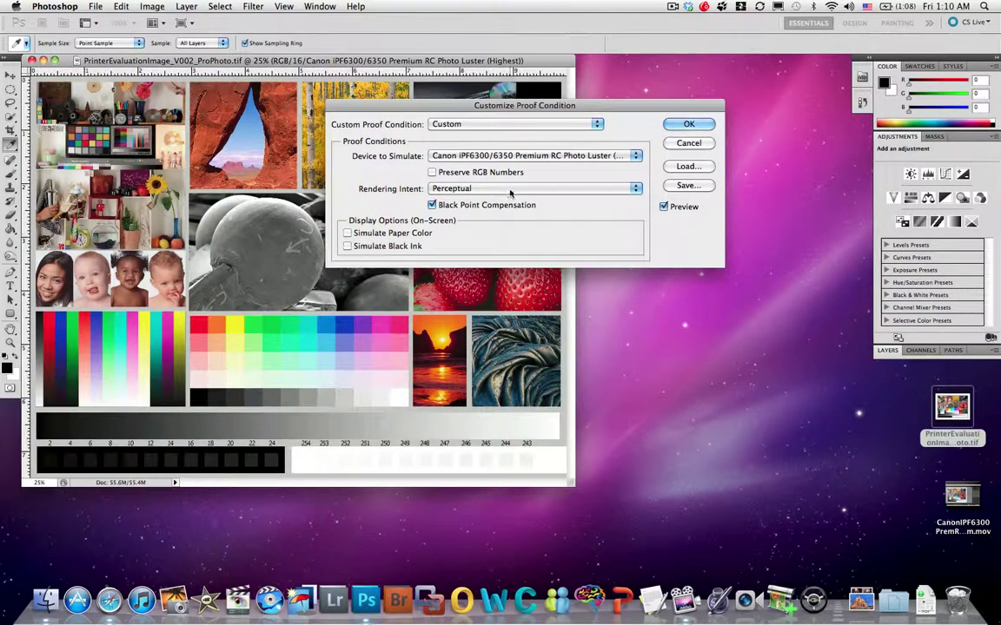
pyautogui.click(348, 247)
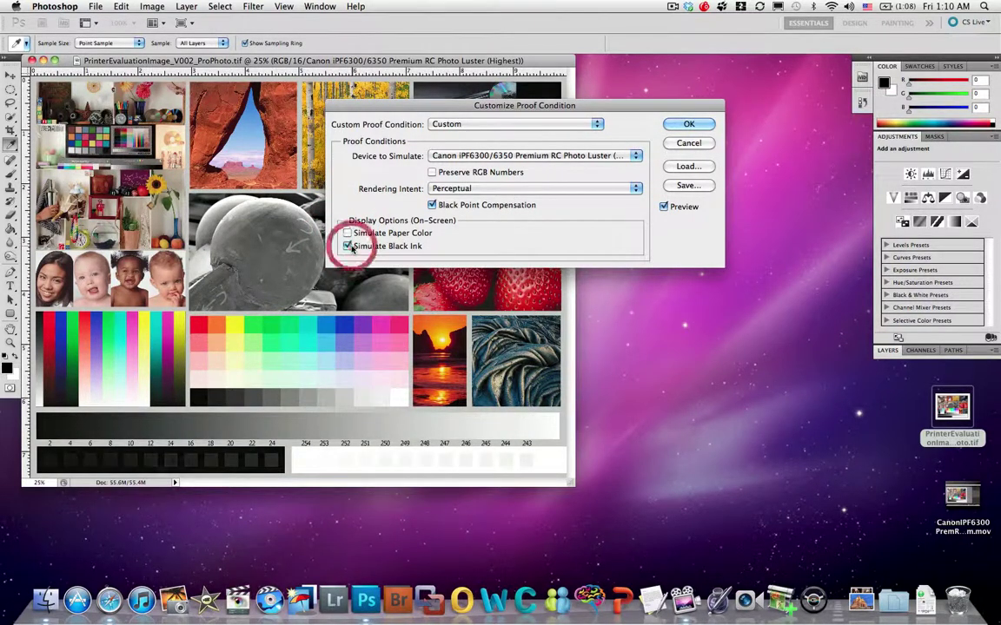
# Apply the custom proof settings and close the View menu unchanged
pyautogui.click(685, 126)
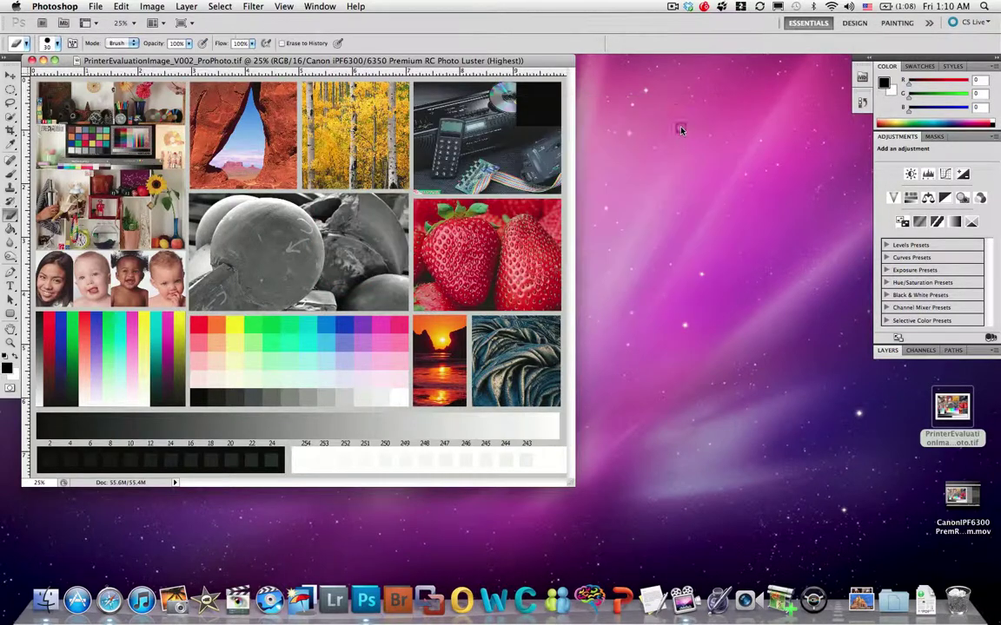
pyautogui.click(282, 6)
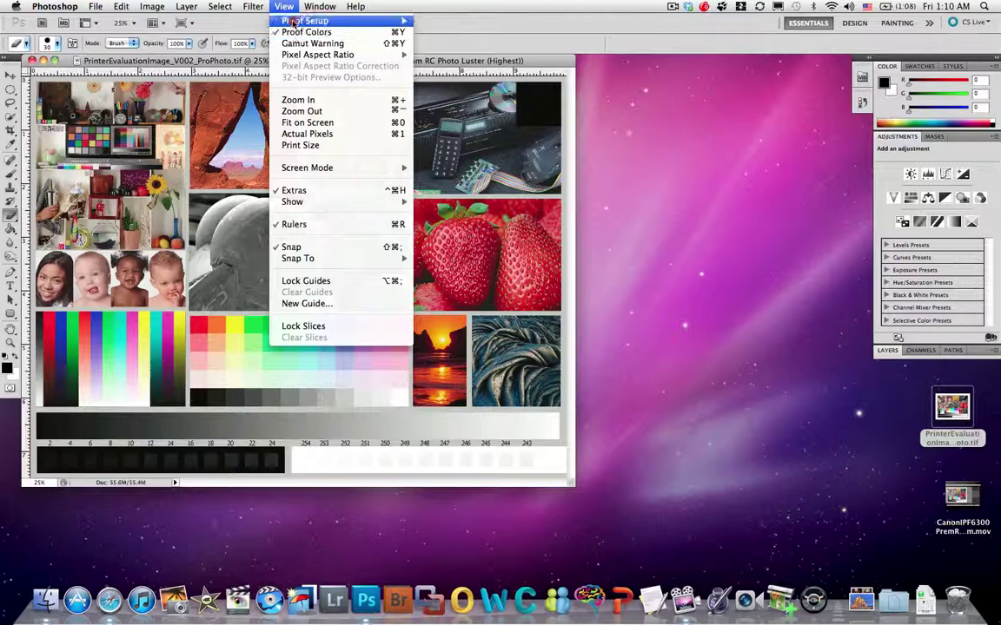
pyautogui.click(285, 8)
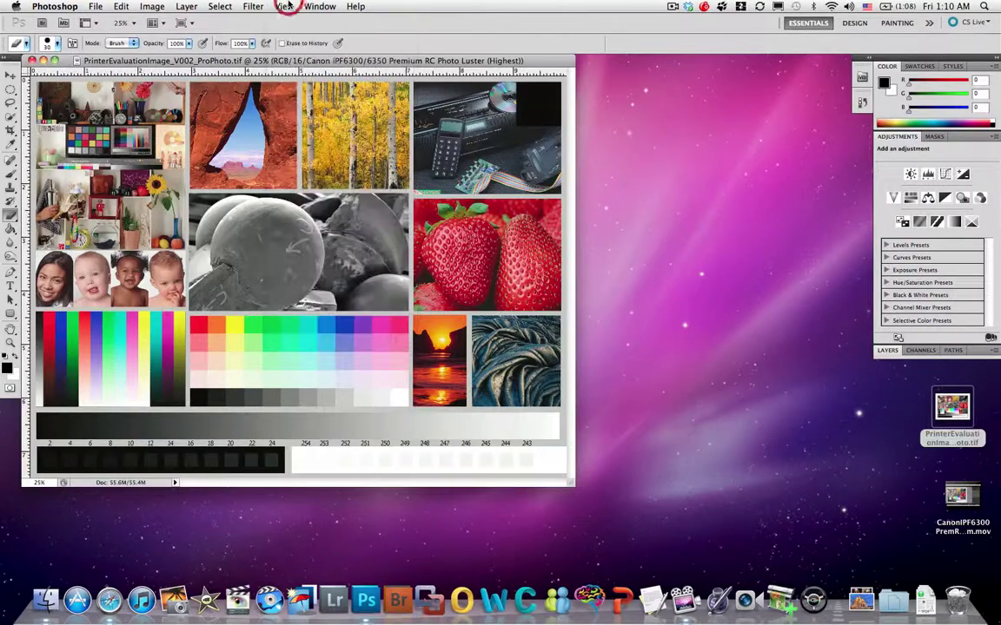
# Export the image to the iPF6300 Print Plug-In from the File menu
pyautogui.click(97, 6)
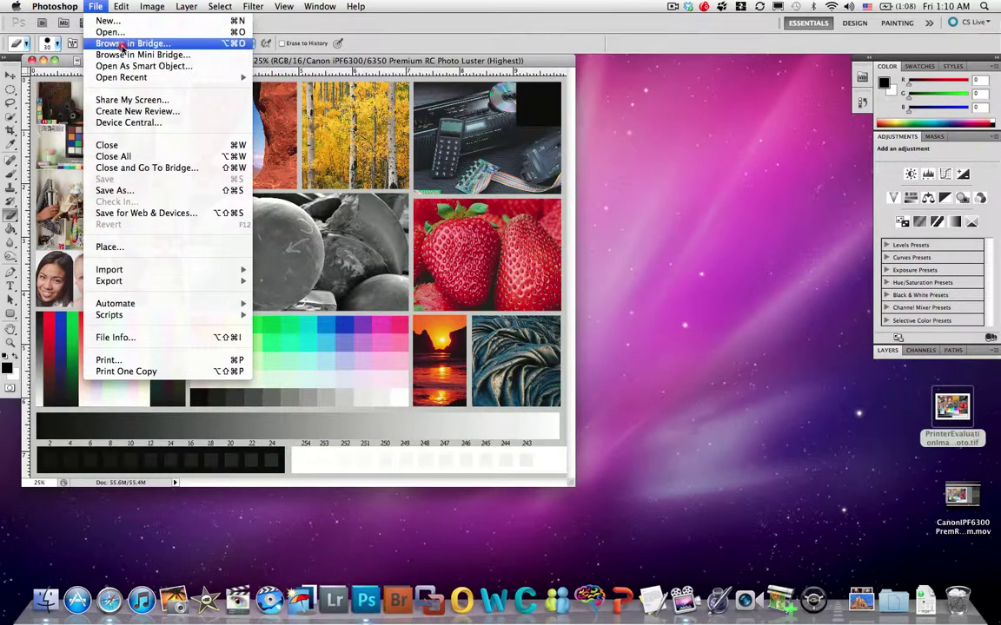
pyautogui.moveTo(188, 272)
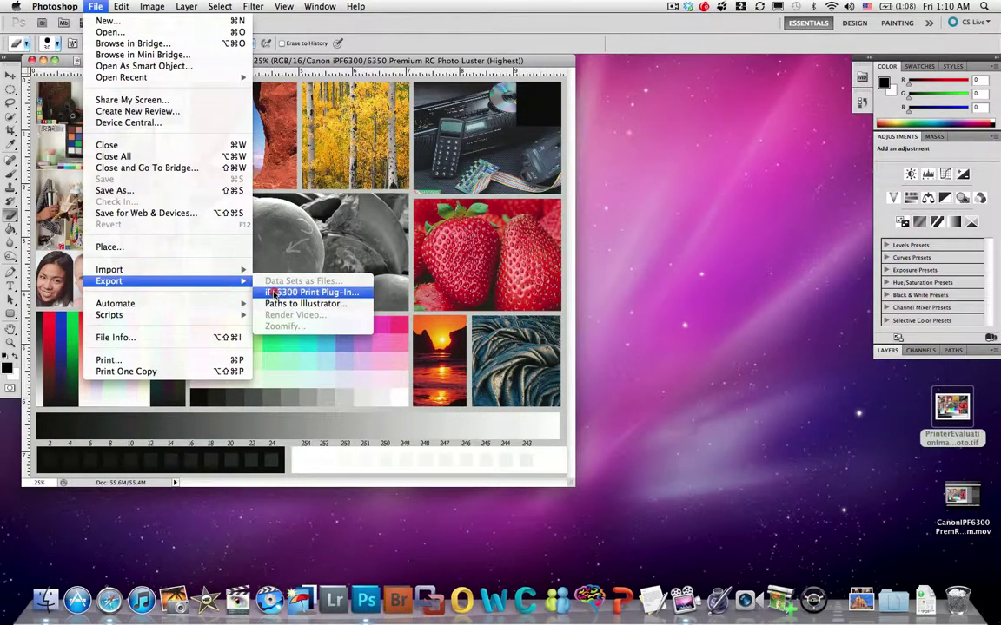
pyautogui.click(270, 294)
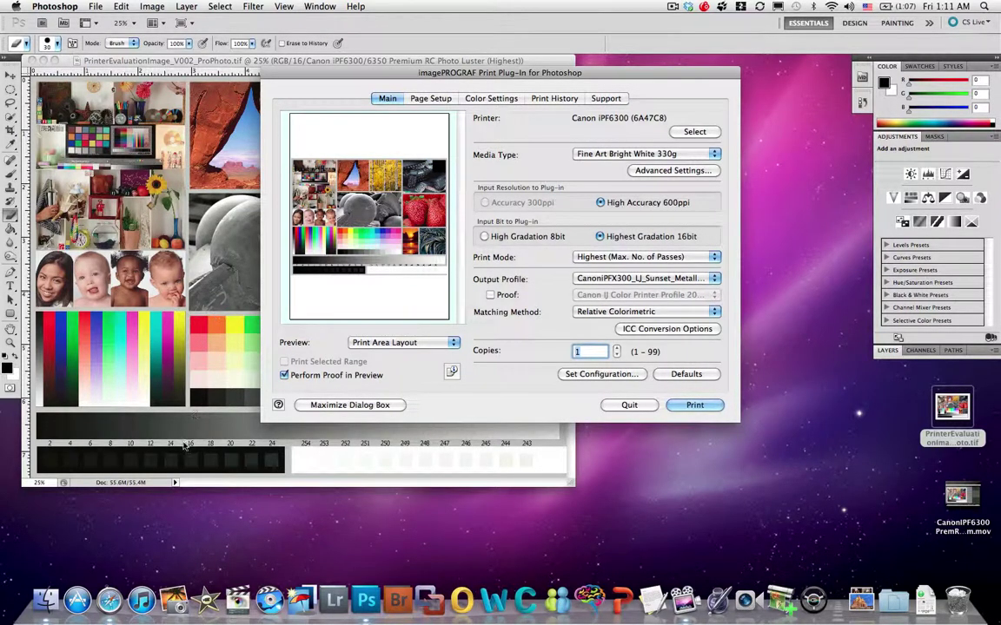
# In Safari, search 'adobe cmm mac', view the Adobe CMM for Macintosh download page, then close it
pyautogui.click(108, 591)
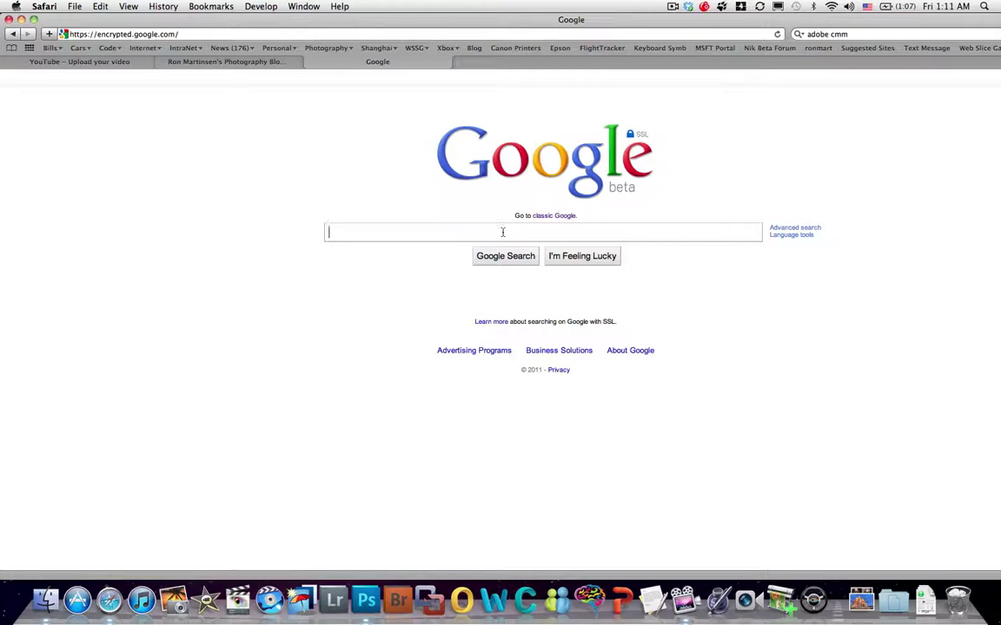
pyautogui.write('a')
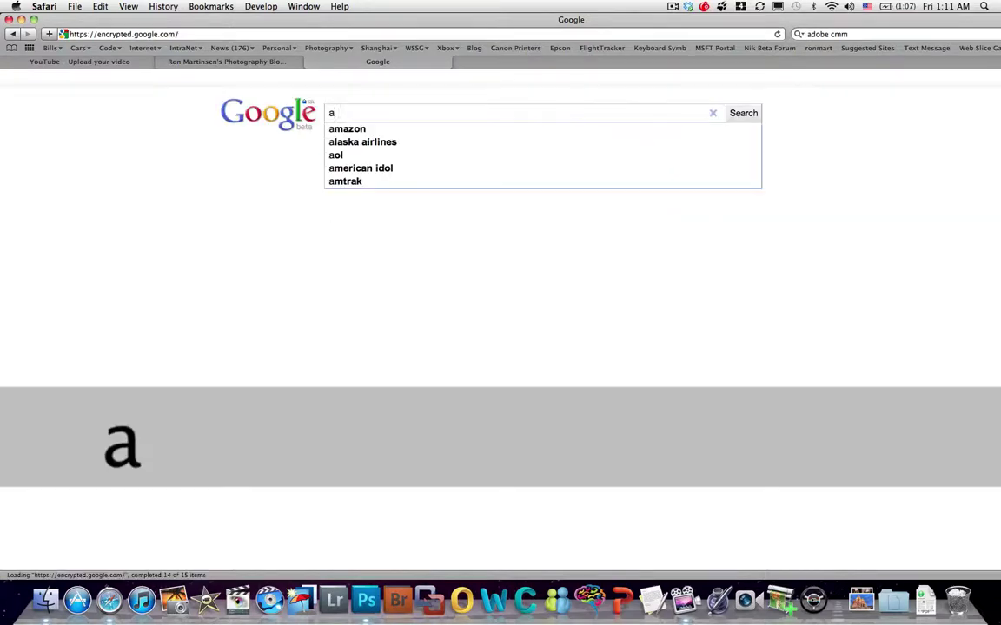
pyautogui.write('dobe')
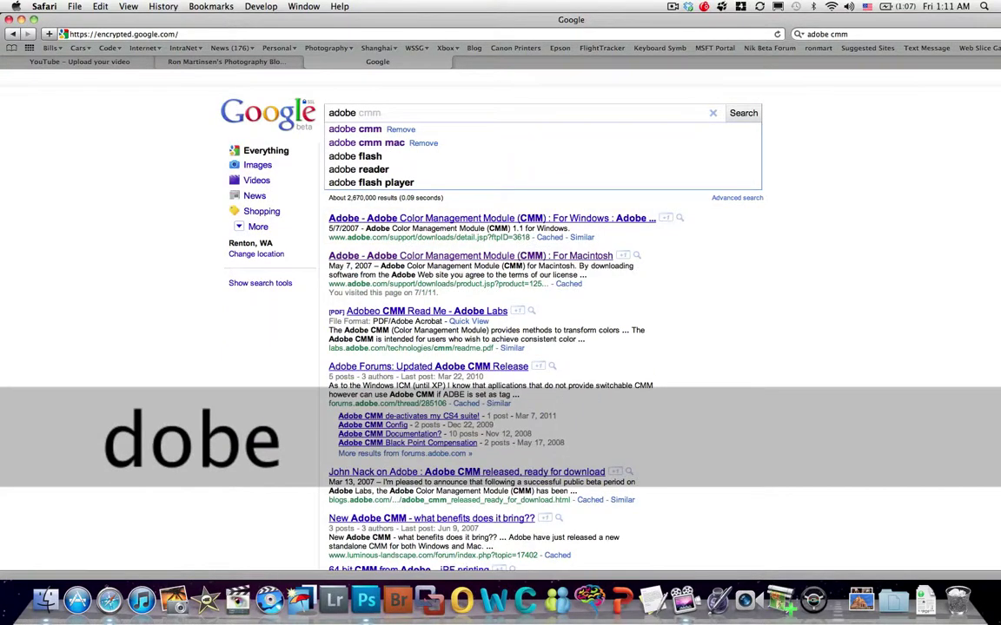
pyautogui.click(341, 142)
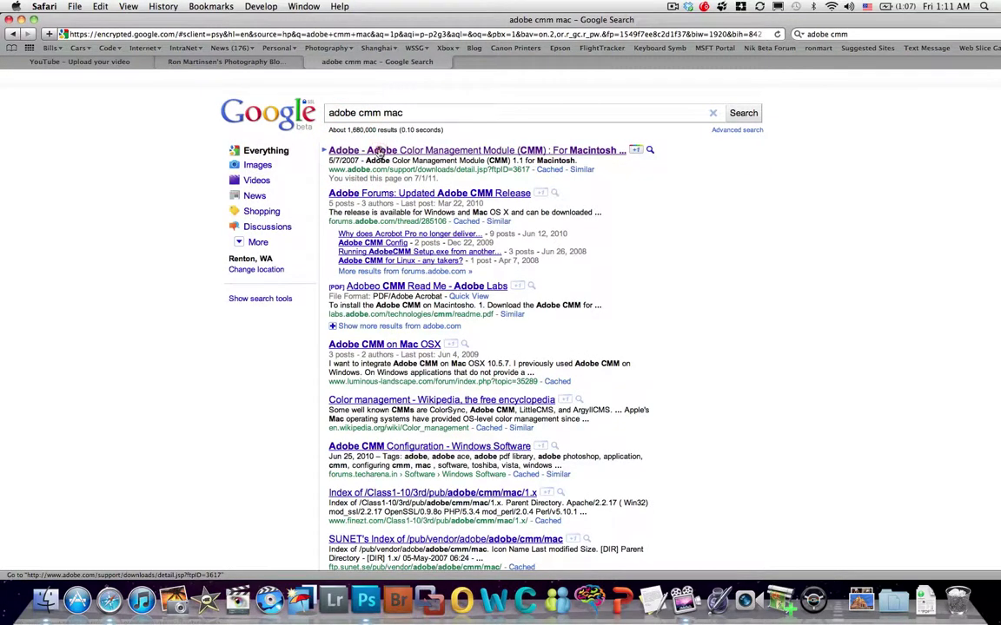
pyautogui.click(379, 151)
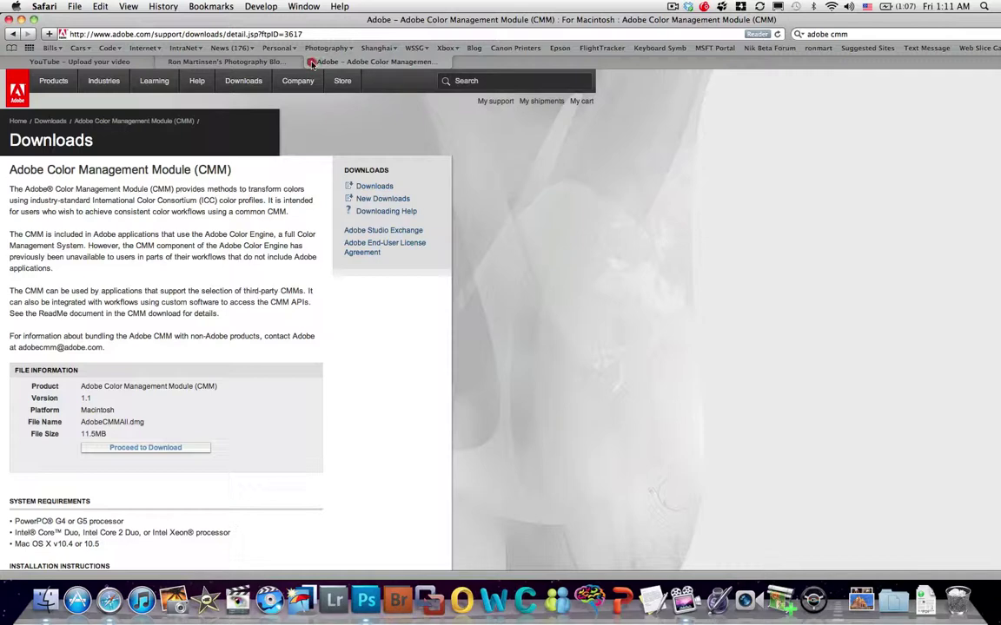
pyautogui.click(311, 64)
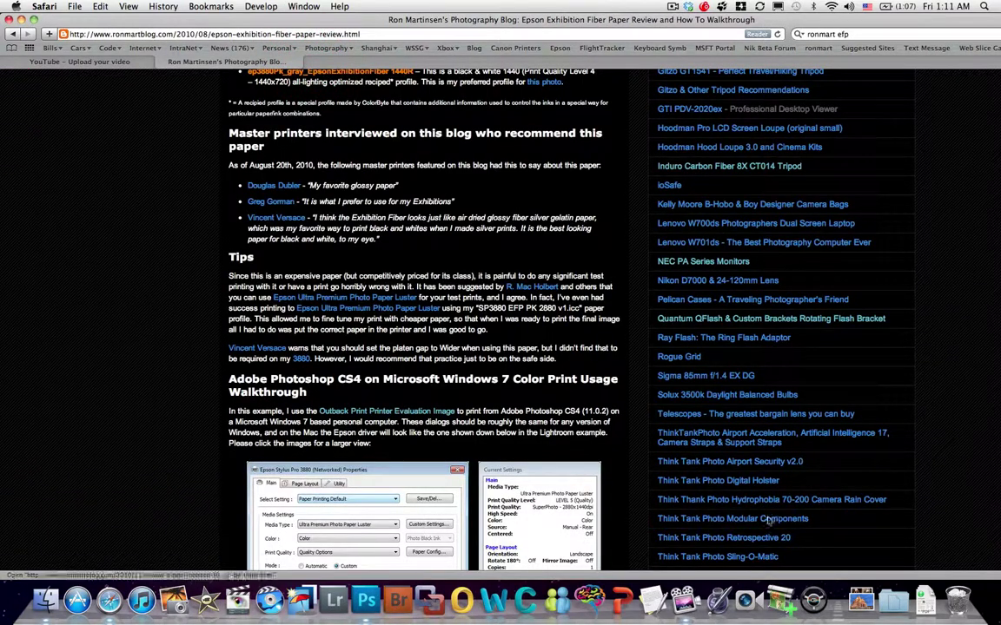
pyautogui.click(687, 595)
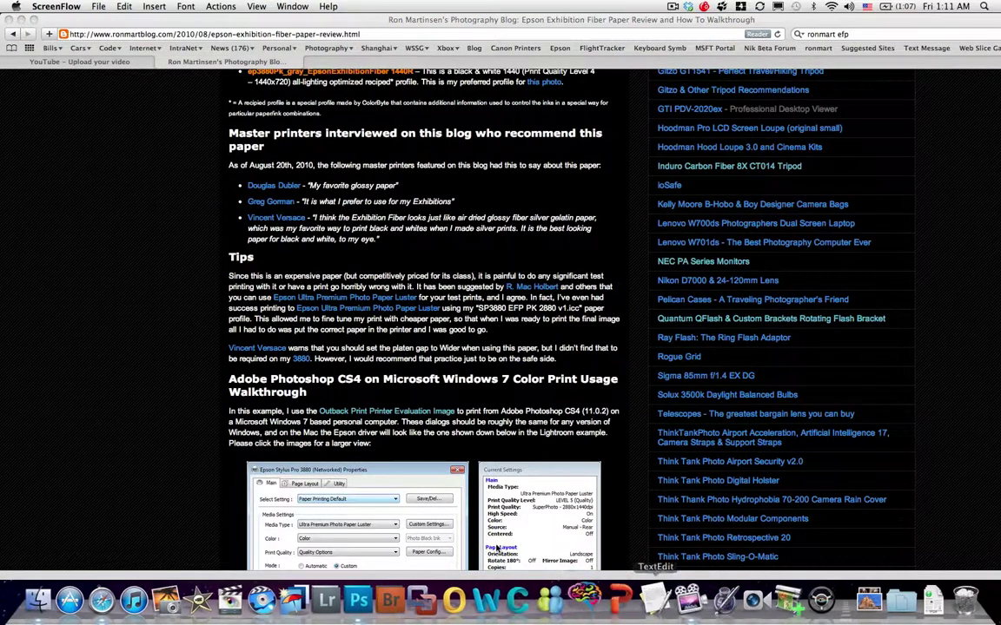
# Set the media type to Premium RC Photo Luster and the output profile to Auto (Color)
pyautogui.click(365, 600)
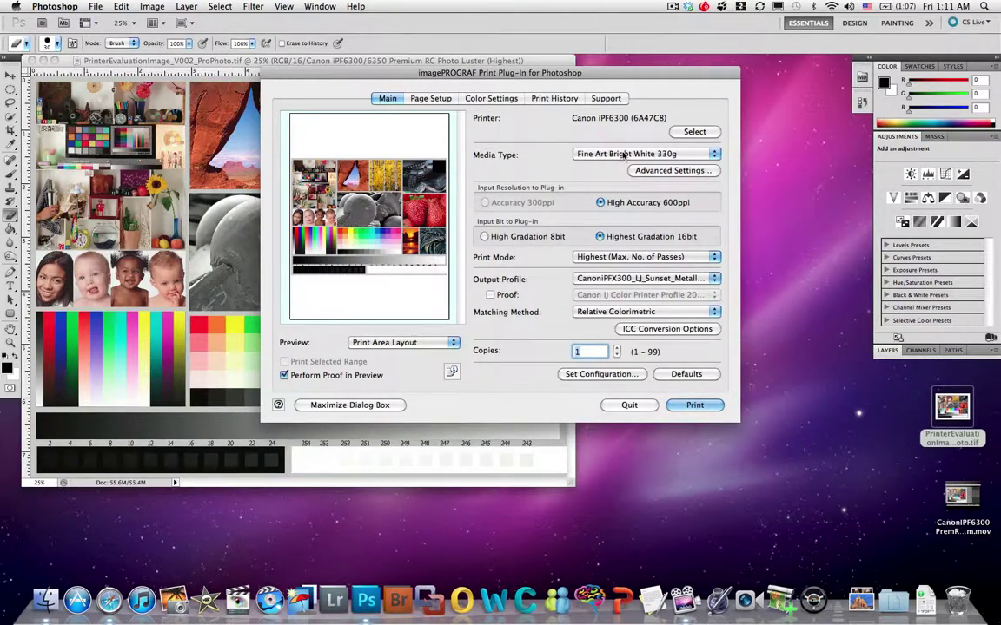
pyautogui.click(685, 154)
pyautogui.moveTo(708, 154)
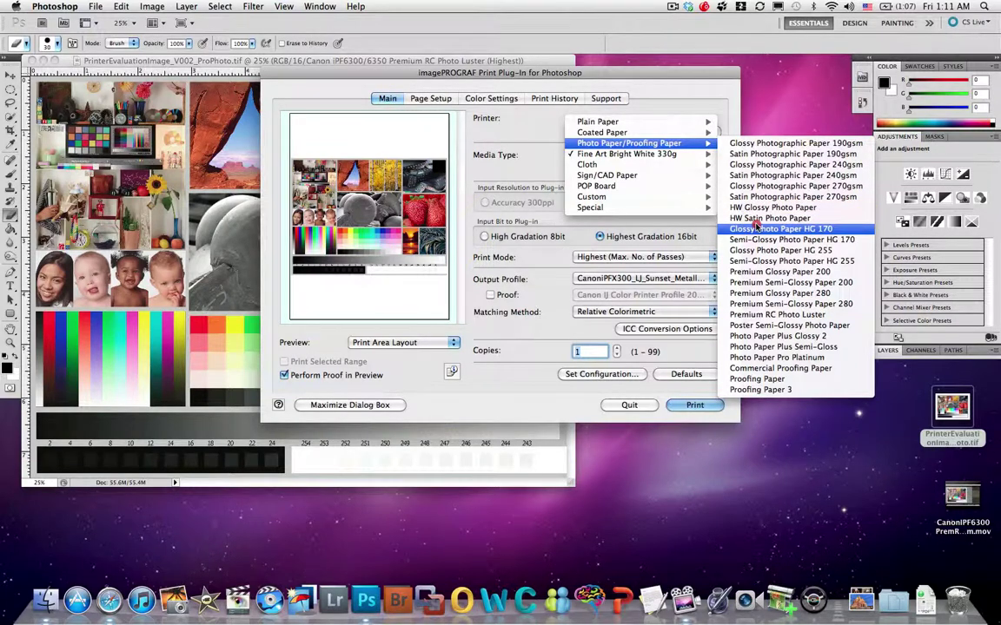
pyautogui.click(779, 314)
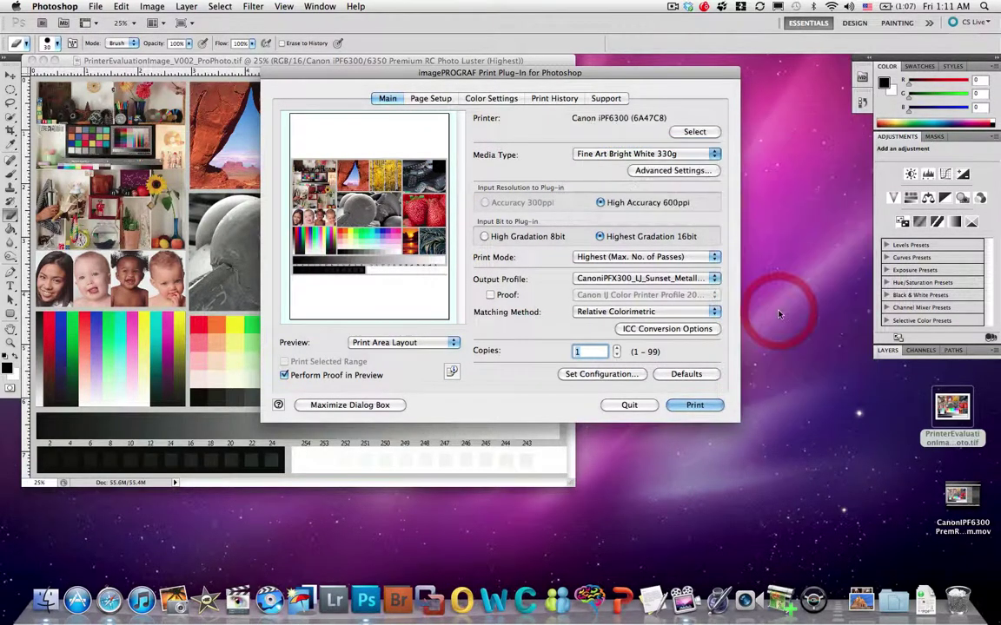
pyautogui.click(641, 280)
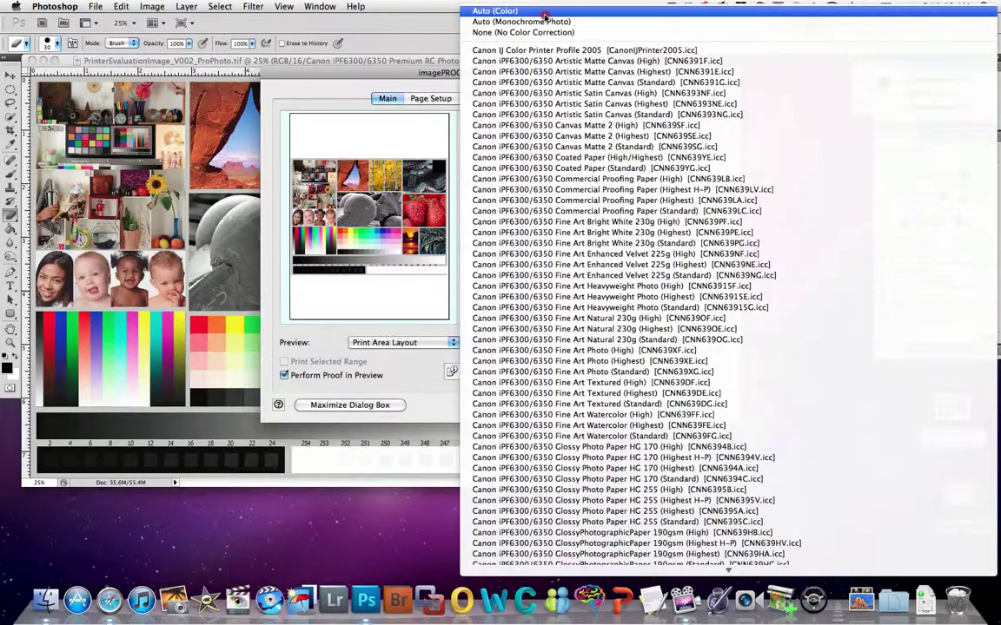
pyautogui.click(544, 13)
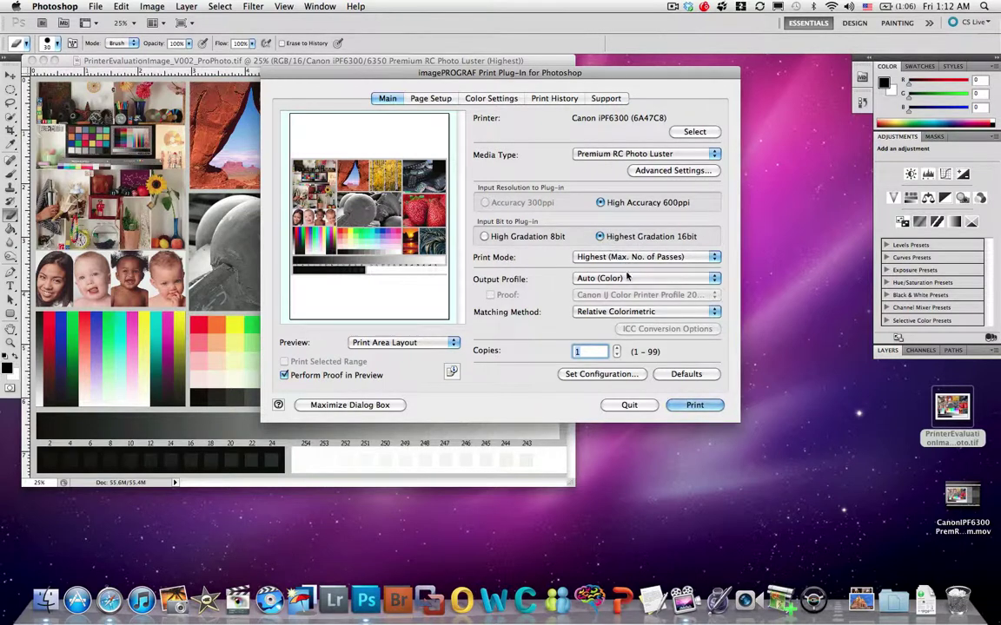
# Set print mode to Highest and matching method to Perceptual (People, Dark Areas)
pyautogui.click(615, 257)
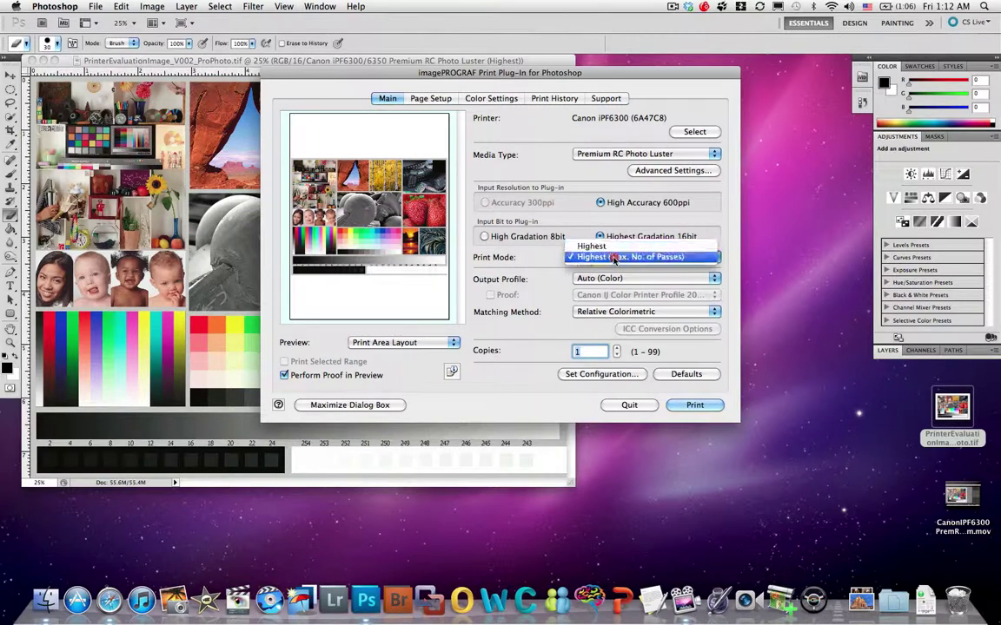
pyautogui.click(613, 247)
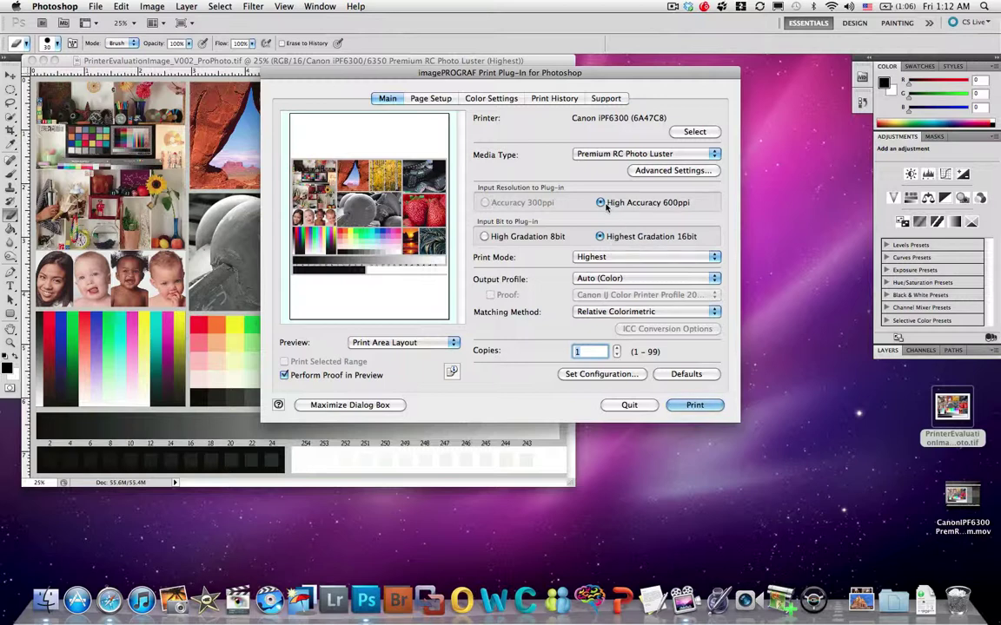
pyautogui.click(628, 312)
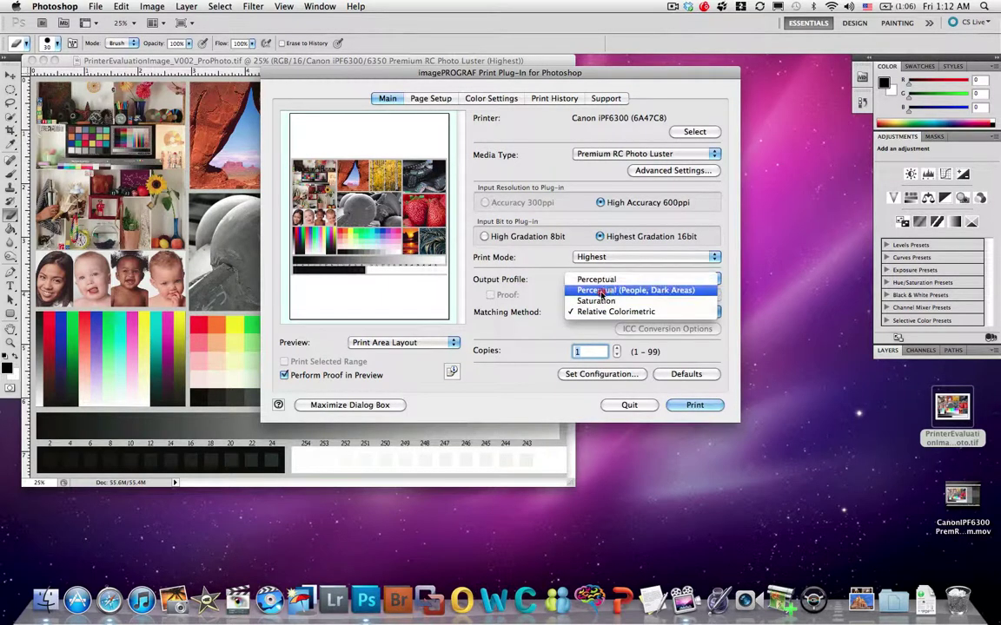
pyautogui.click(602, 291)
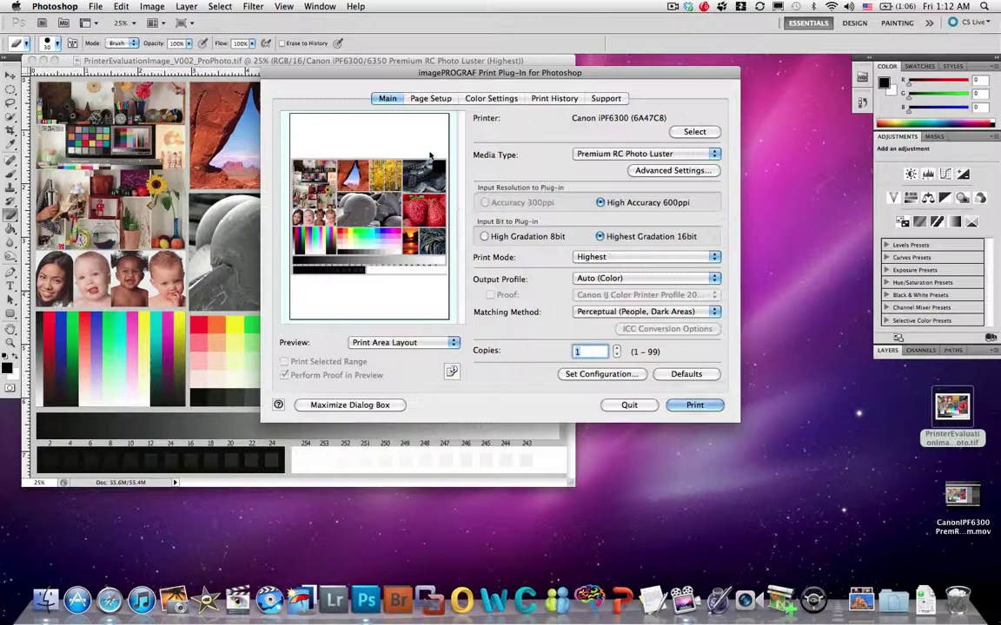
# On Page Setup, maximize the dialog and print at 100% scaling on Letter (8.5"x11") paper
pyautogui.click(439, 101)
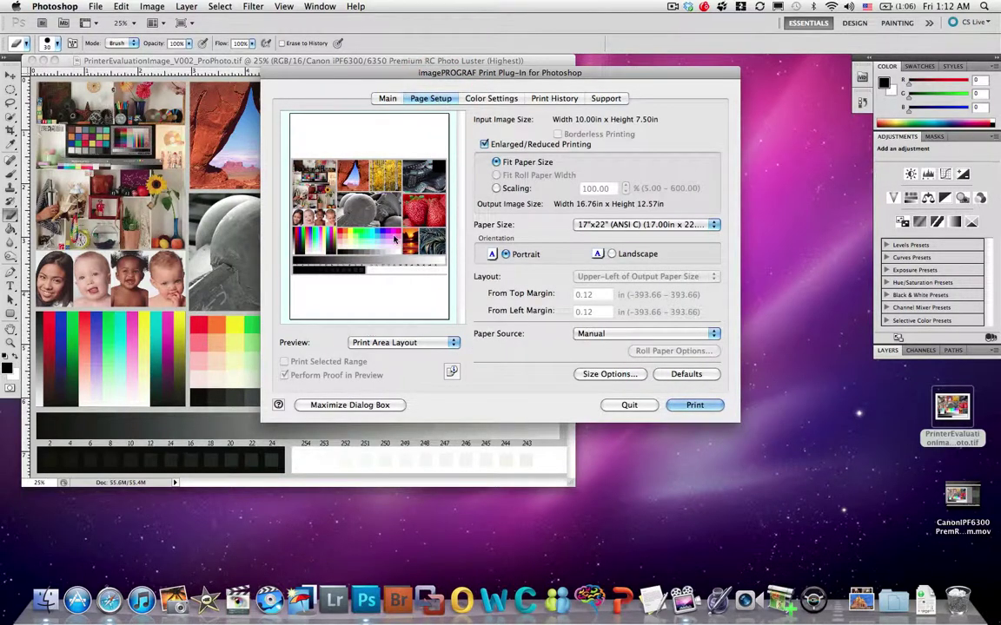
pyautogui.click(335, 405)
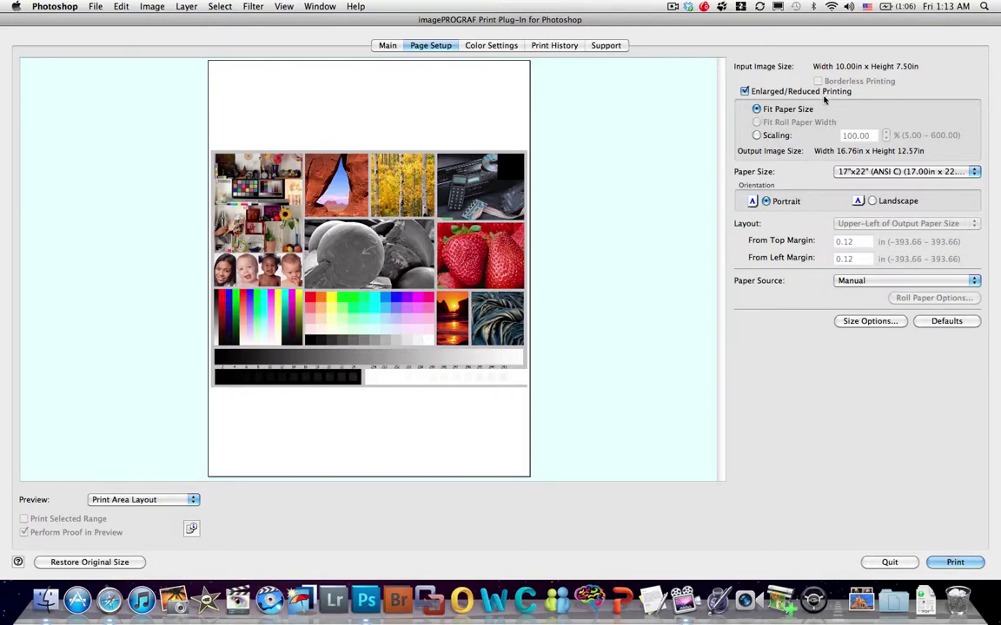
pyautogui.click(757, 136)
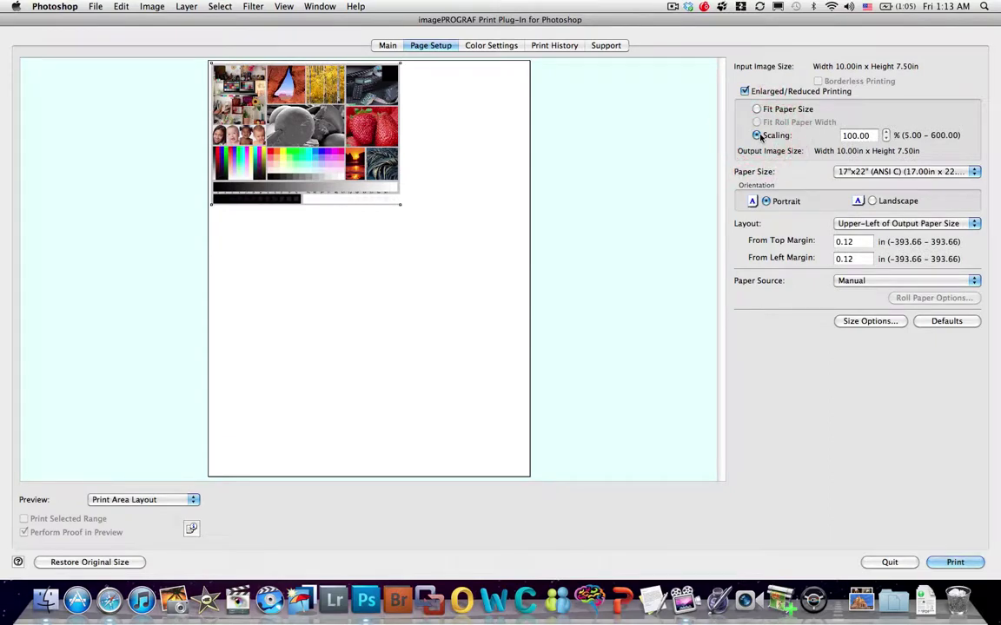
pyautogui.click(157, 501)
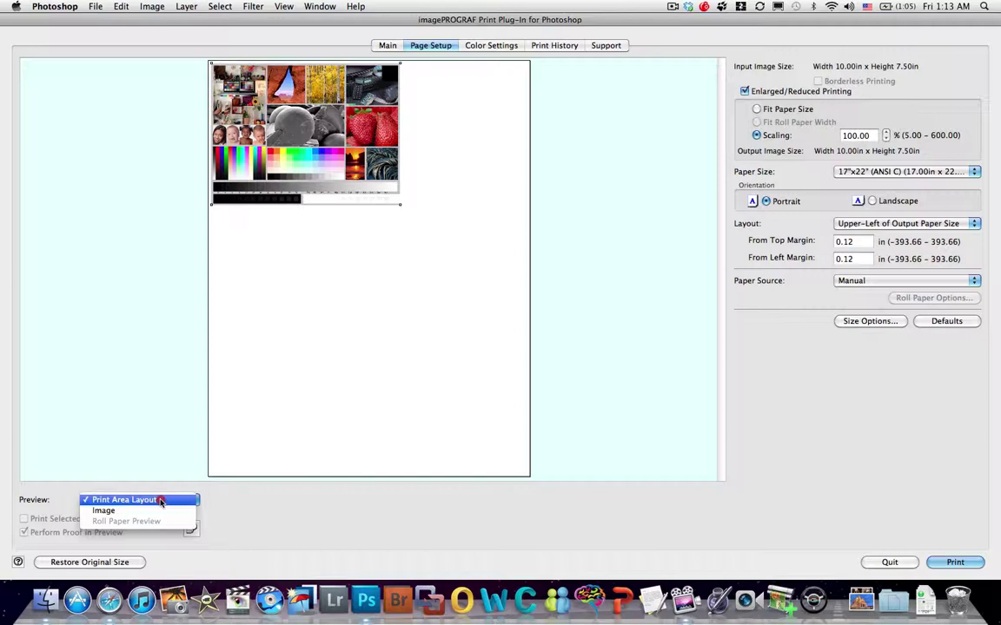
pyautogui.click(161, 501)
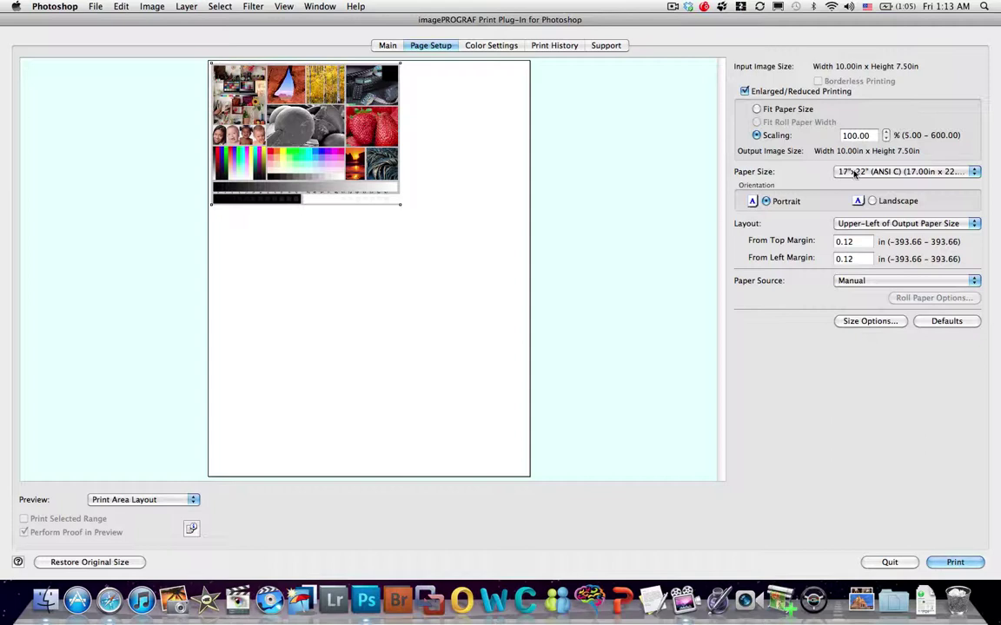
pyautogui.click(855, 174)
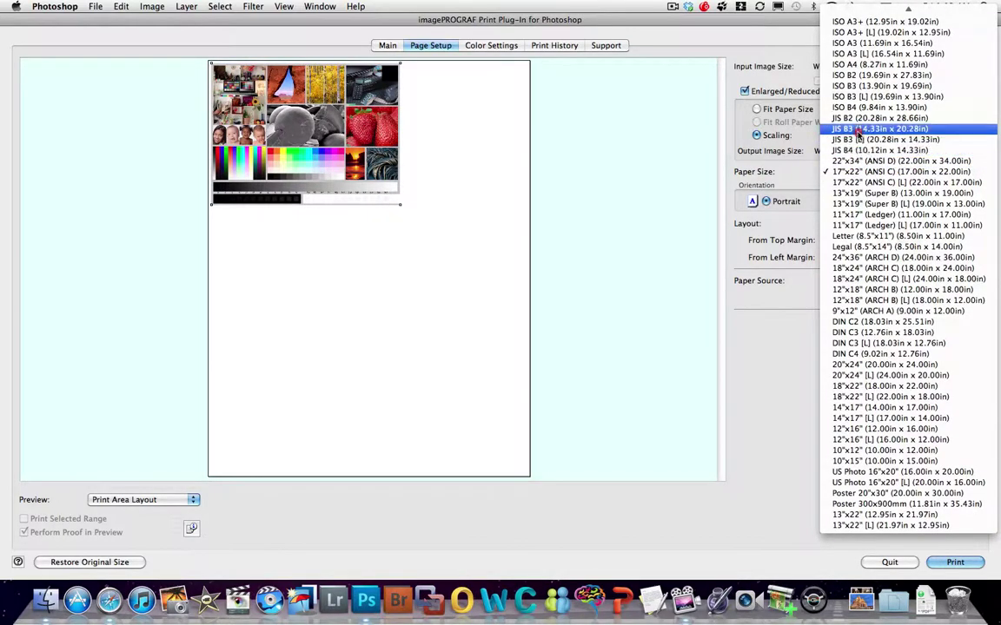
pyautogui.click(835, 236)
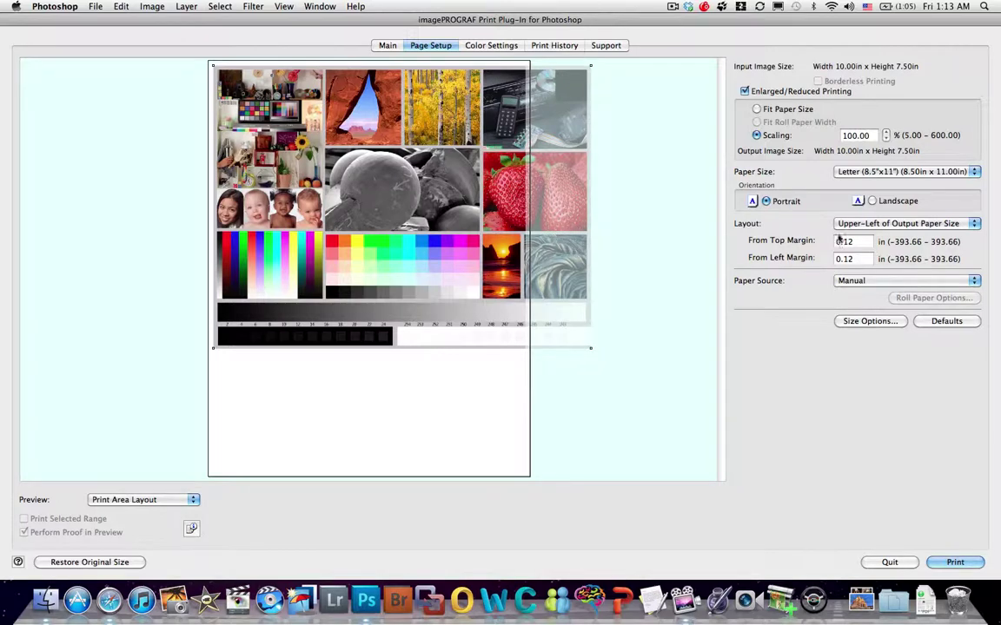
# Feed from the 24-in. roll paper, show the roll paper preview, and set landscape orientation
pyautogui.click(860, 281)
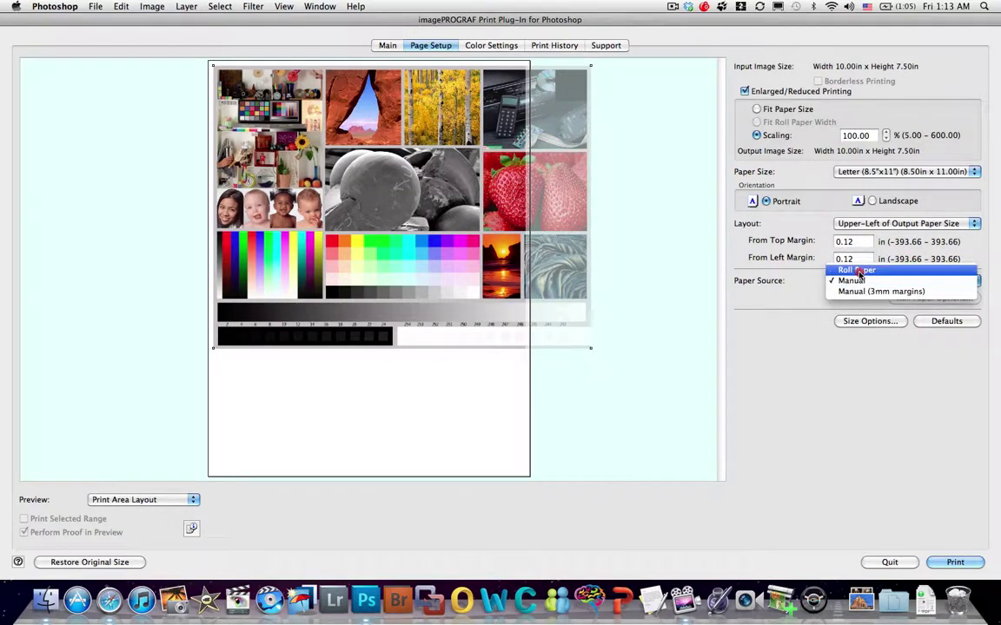
pyautogui.click(859, 271)
pyautogui.click(912, 298)
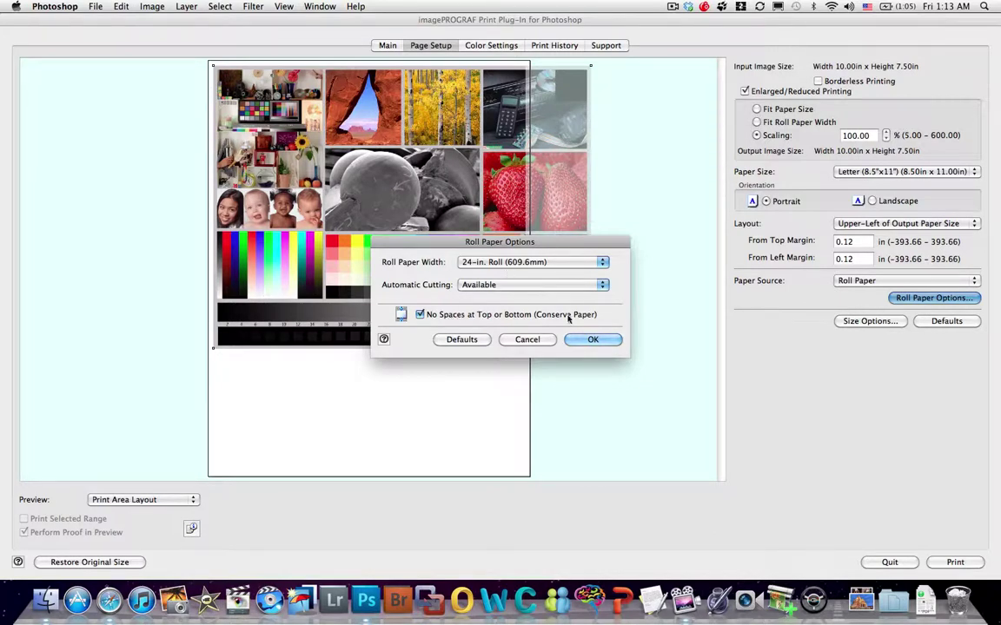
pyautogui.click(588, 339)
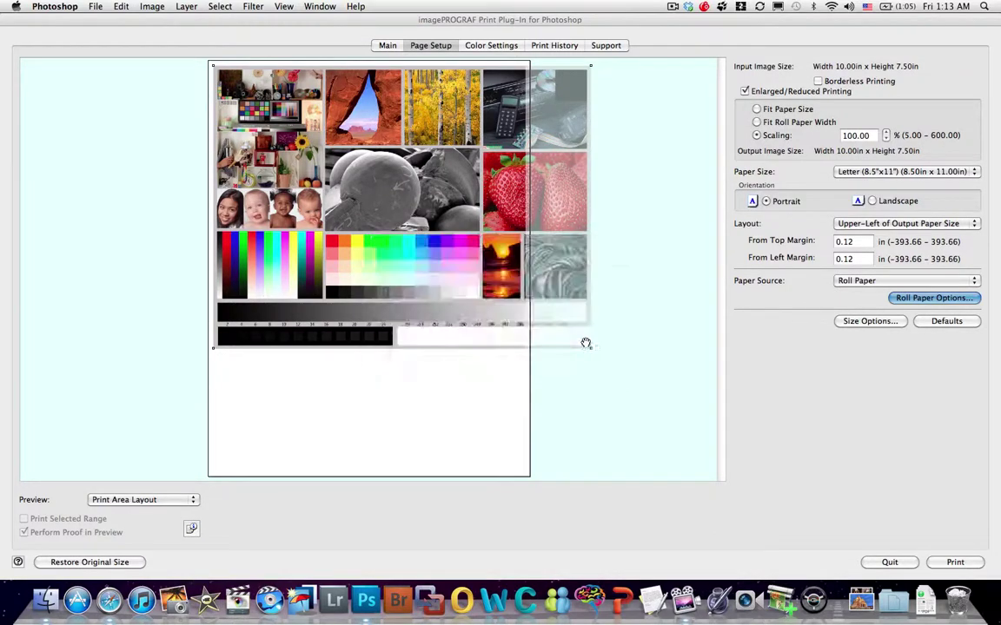
pyautogui.click(187, 500)
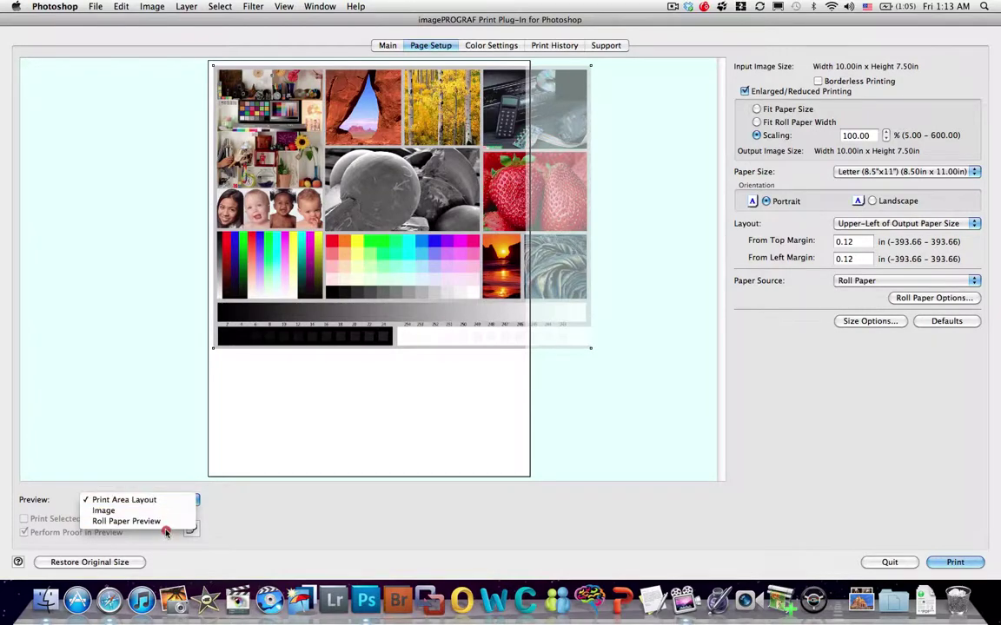
pyautogui.click(170, 522)
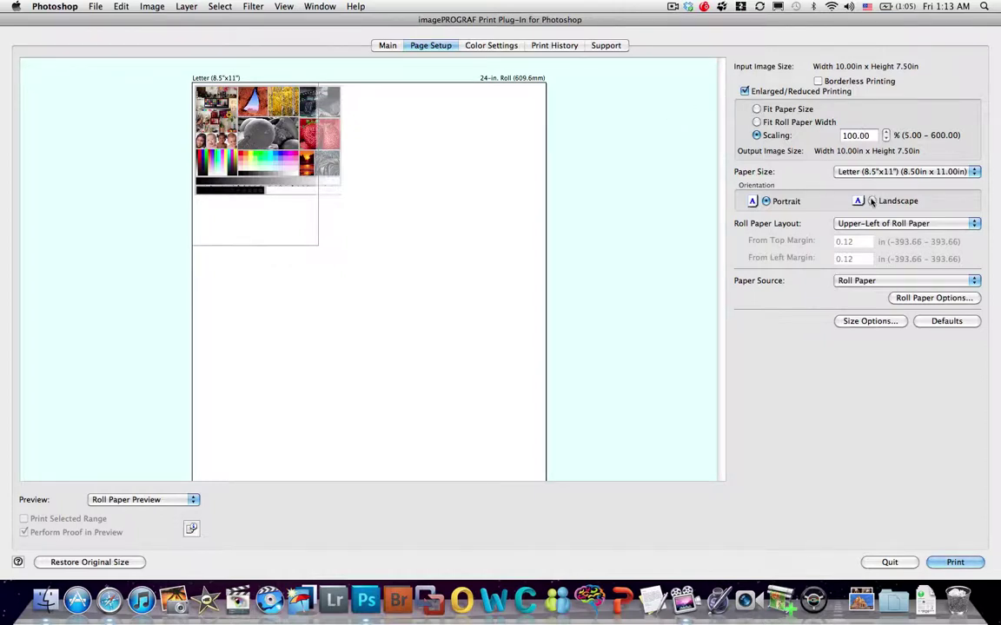
pyautogui.click(872, 202)
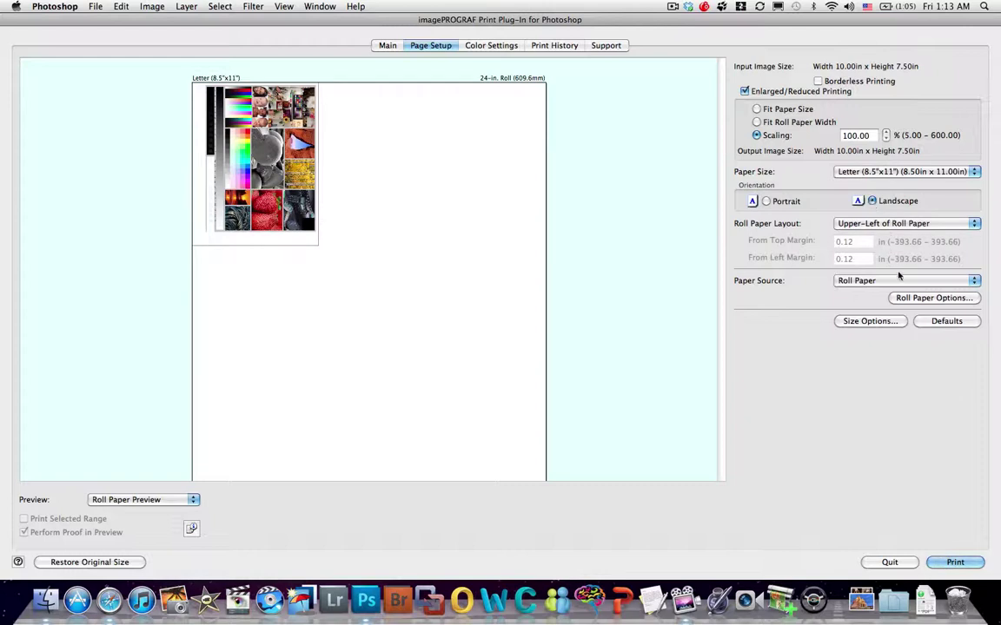
# Cancel Size Options and Roll Paper Options unchanged, then view Color Settings with all adjustments at 0
pyautogui.click(872, 321)
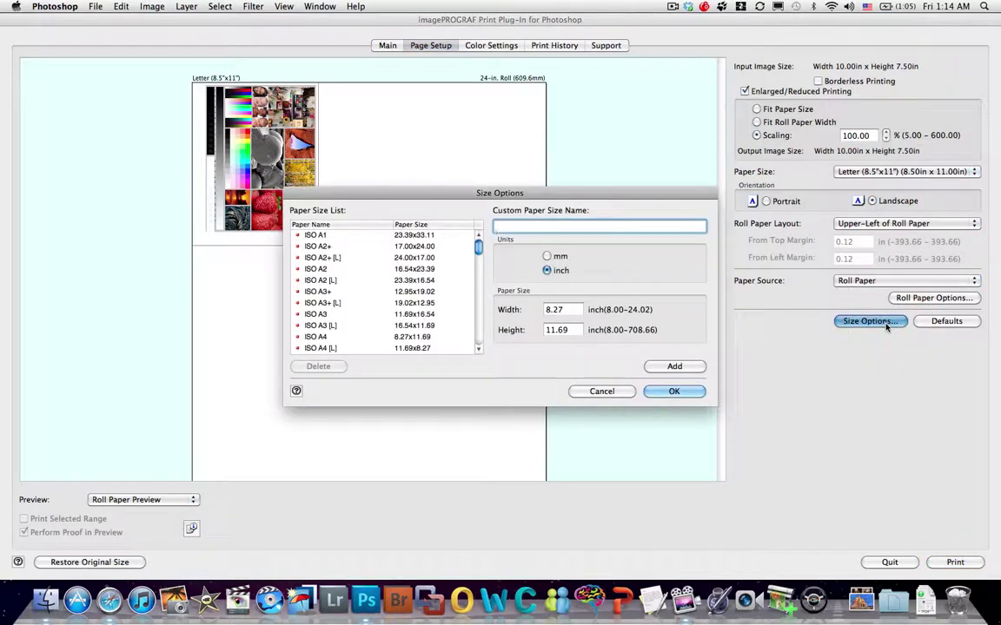
pyautogui.click(615, 394)
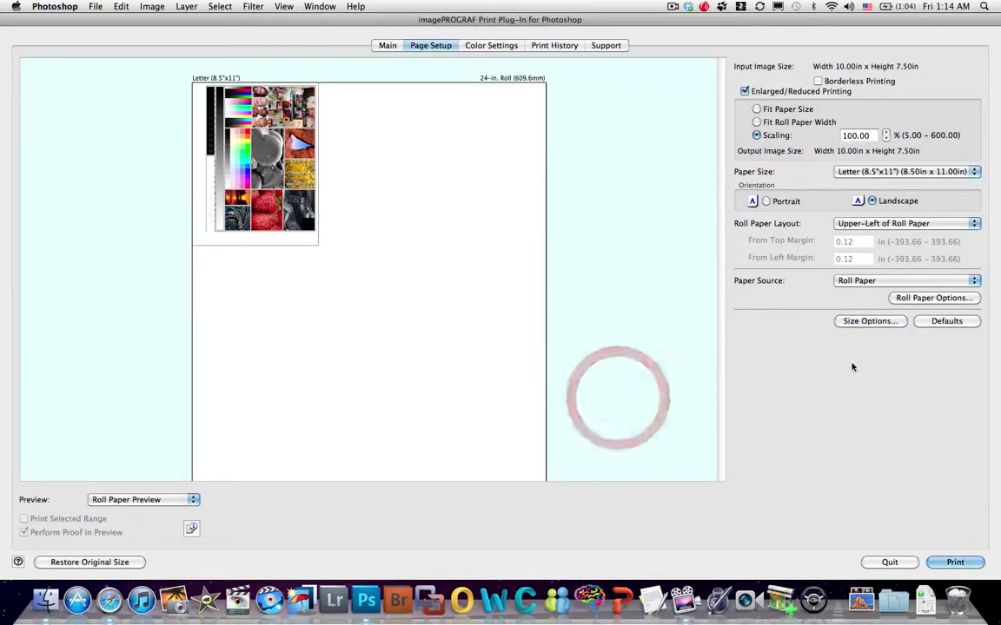
pyautogui.click(912, 298)
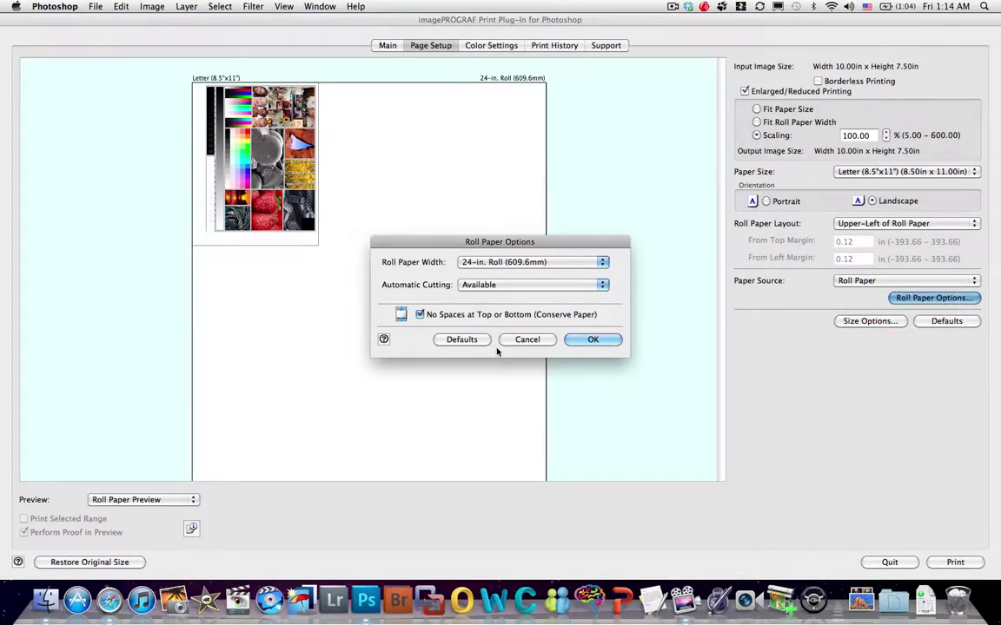
pyautogui.click(526, 341)
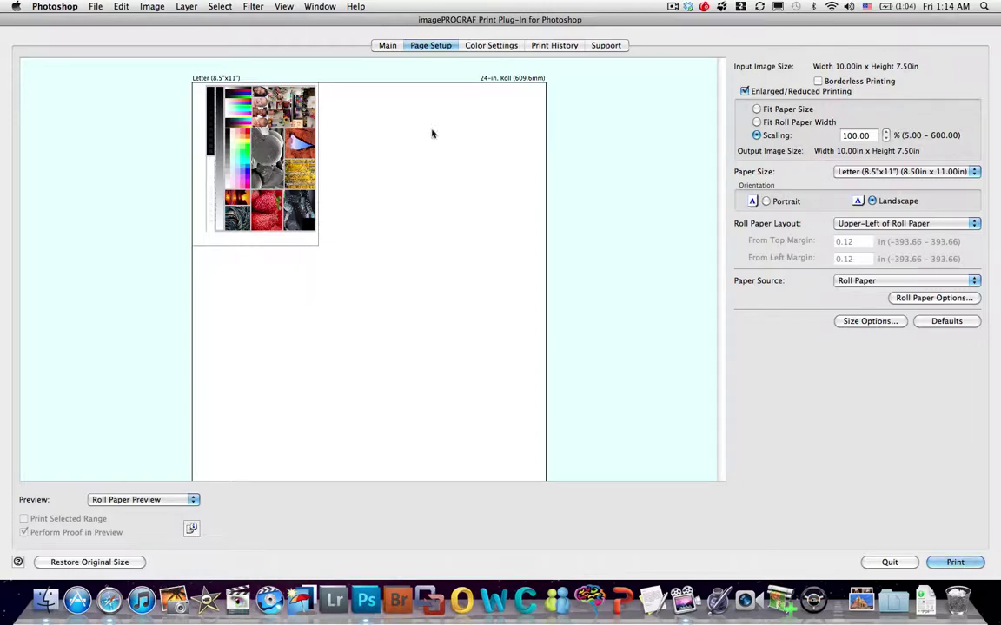
pyautogui.click(487, 46)
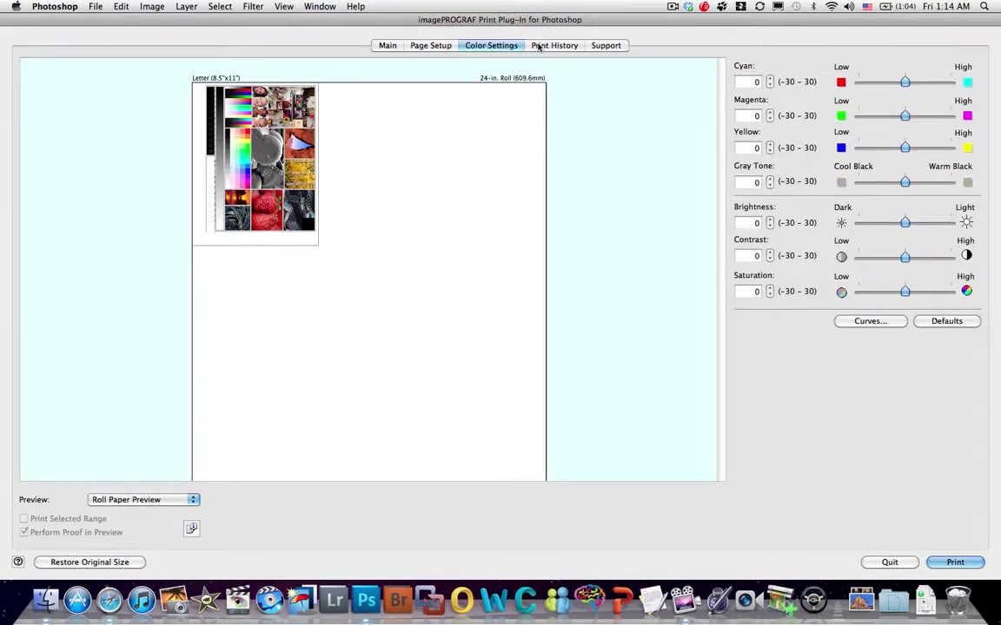
# Review the Main tab and Set Configuration without changes, returning to Page Setup
pyautogui.click(395, 47)
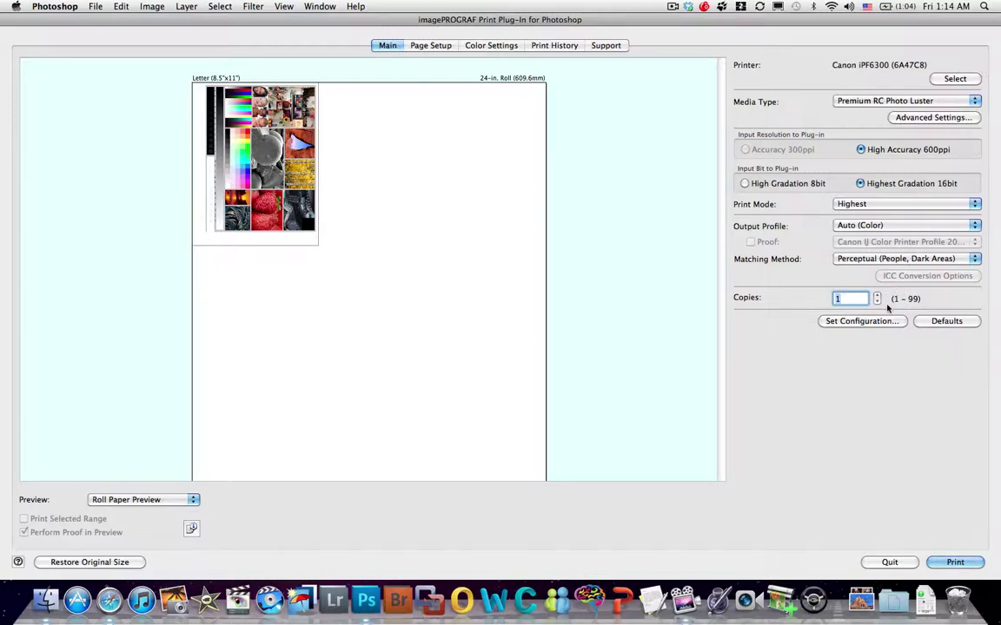
pyautogui.click(879, 321)
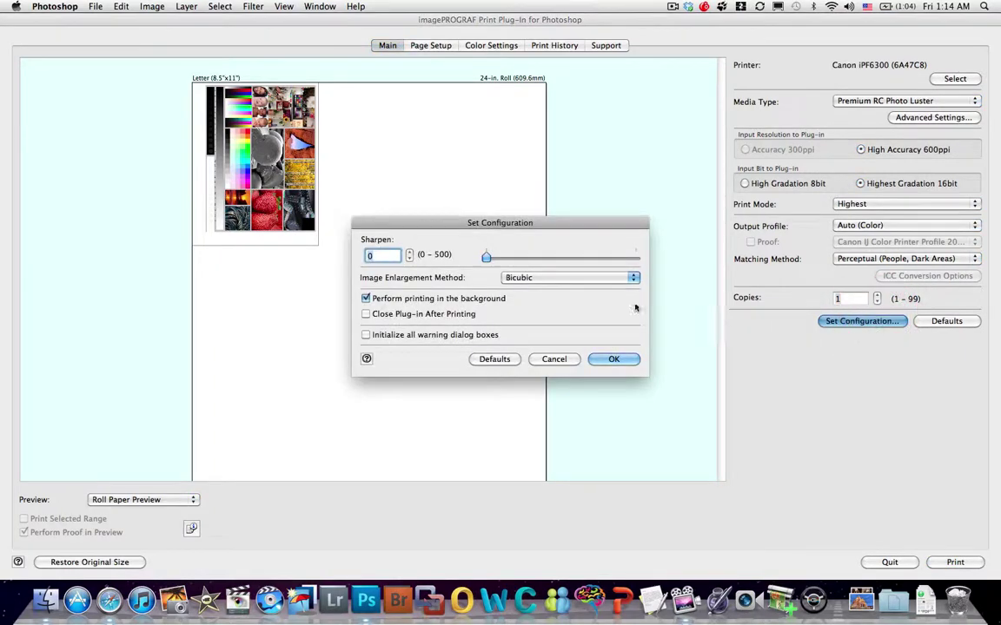
pyautogui.click(553, 360)
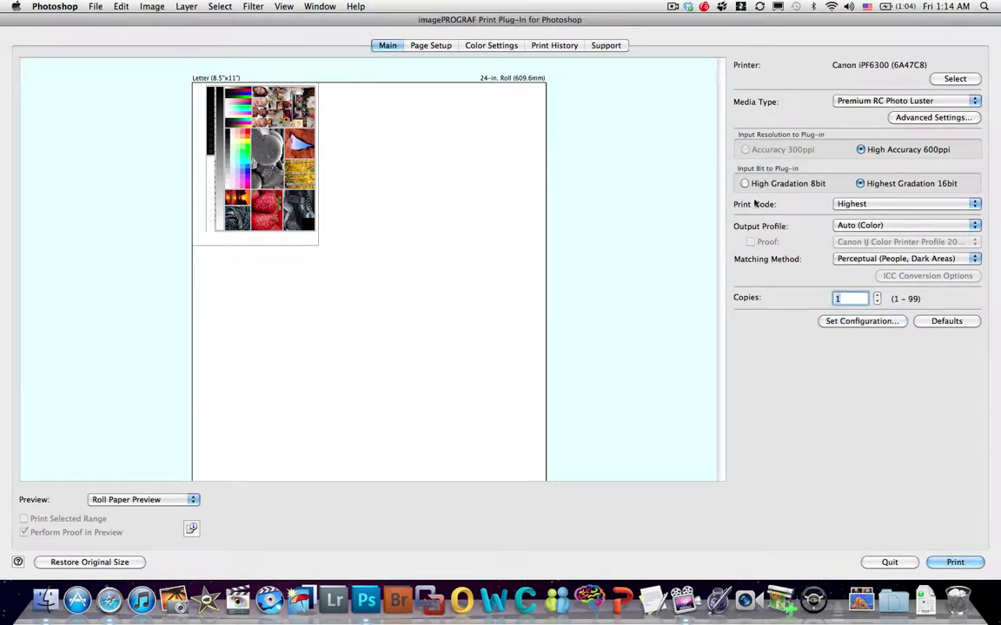
pyautogui.click(429, 46)
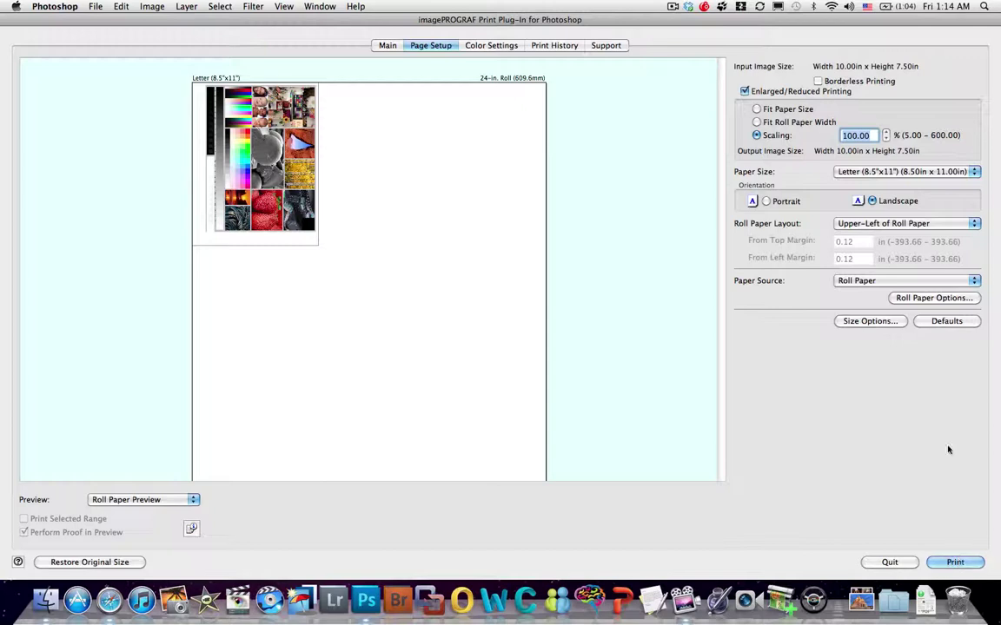
# Print the evaluation image to the Canon iPF6300 so the job starts spooling
pyautogui.click(953, 562)
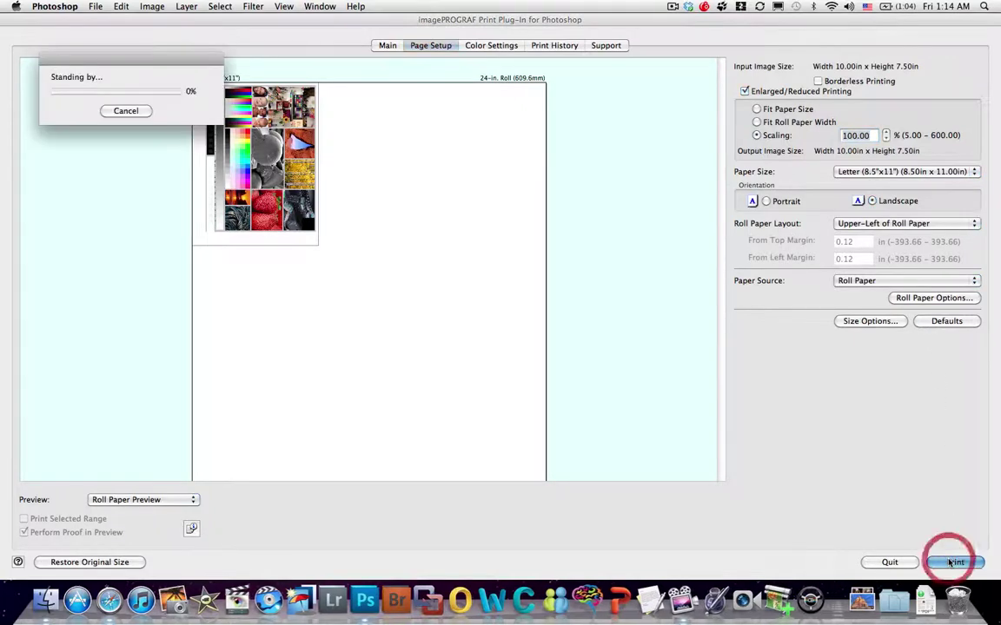